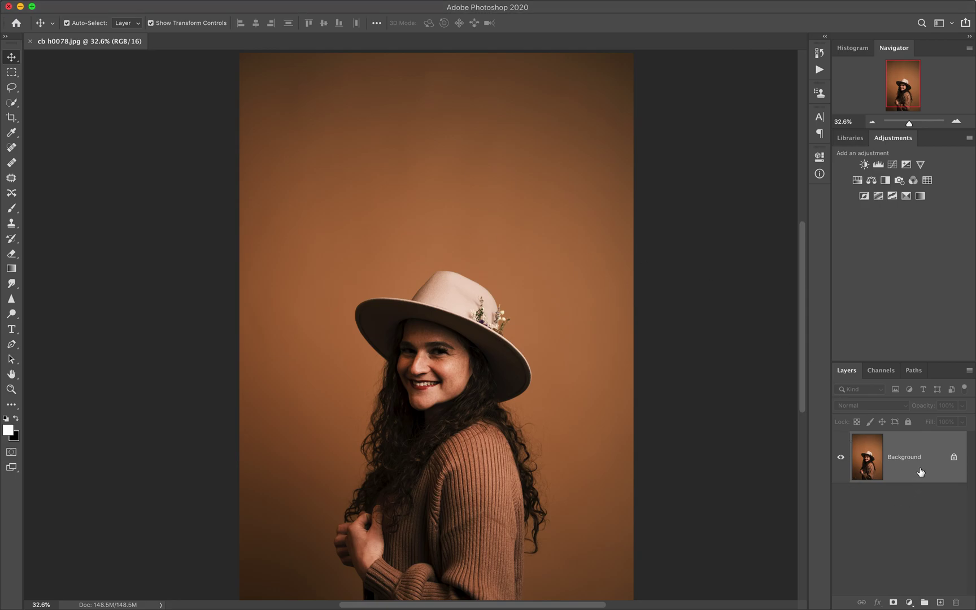
# Step: Duplicate the Background layer and try moving the copy across the canvas, discarding the duplicate at the end
pyautogui.press('super+j')
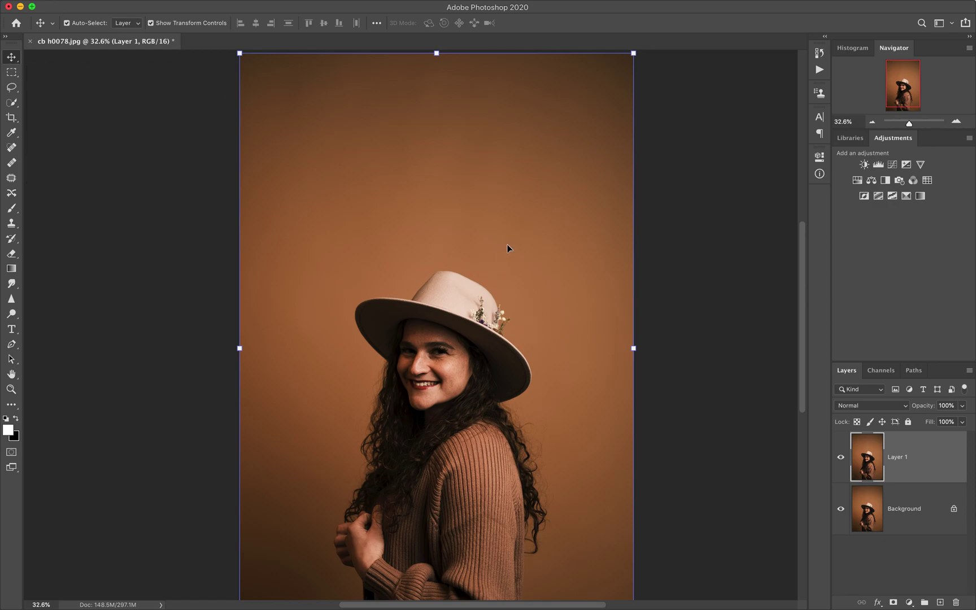
pyautogui.moveTo(505, 222); pyautogui.dragTo(477, 290)
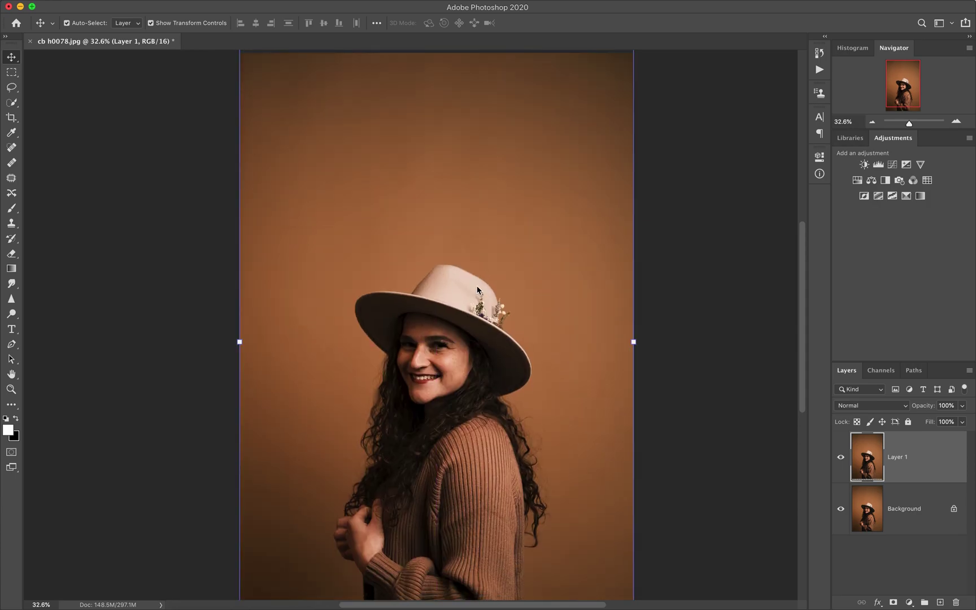
pyautogui.scroll(-5, 431, 360)
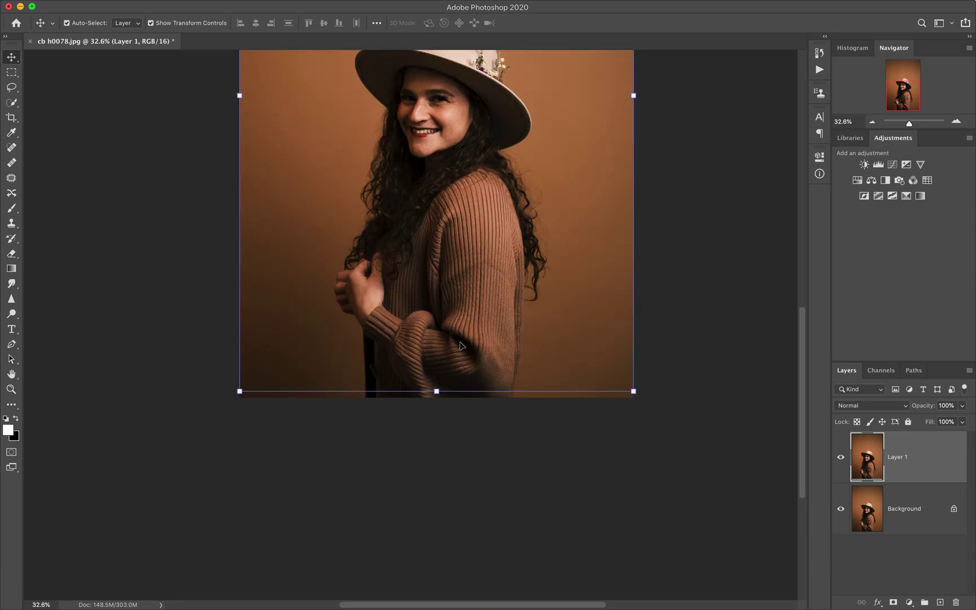
pyautogui.moveTo(443, 202)
pyautogui.mouseDown()
pyautogui.moveTo(445, 216)
pyautogui.moveTo(441, 196)
pyautogui.moveTo(446, 203)
pyautogui.mouseUp()
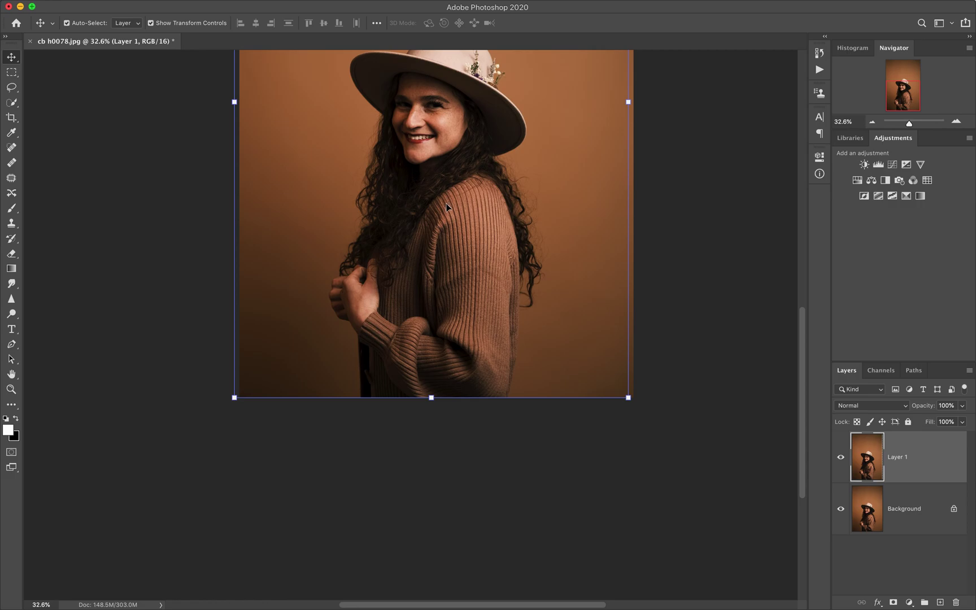
pyautogui.hotkey('ctrl', 'e')
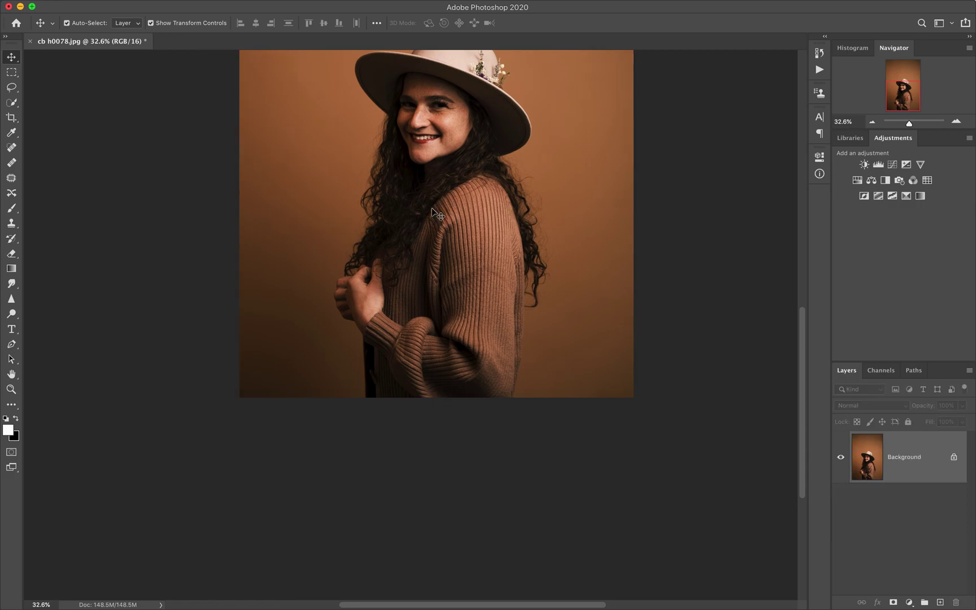
pyautogui.scroll(7, 432, 213)
pyautogui.scroll(-7, 87, 142)
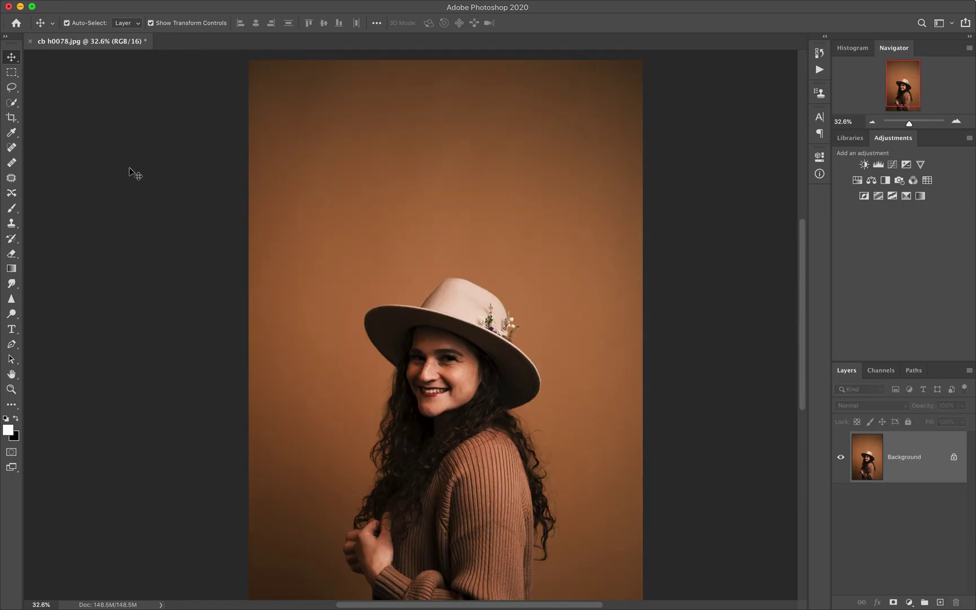
# Step: Try to move a rectangular marquee selection of the hat and face upward on the Background layer
pyautogui.click(13, 72)
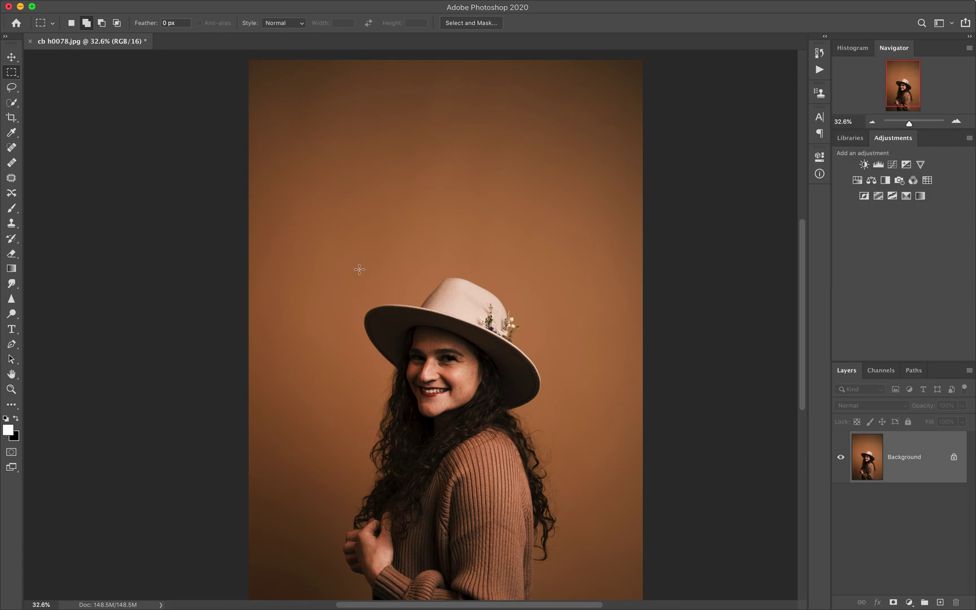
pyautogui.moveTo(355, 277); pyautogui.dragTo(556, 459)
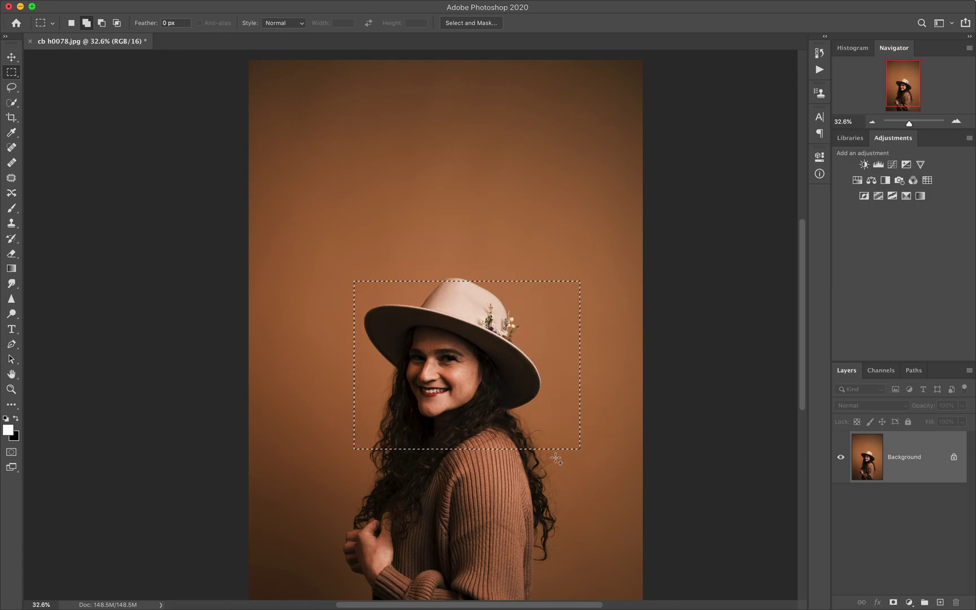
pyautogui.press('v')
pyautogui.moveTo(485, 357); pyautogui.dragTo(463, 198)
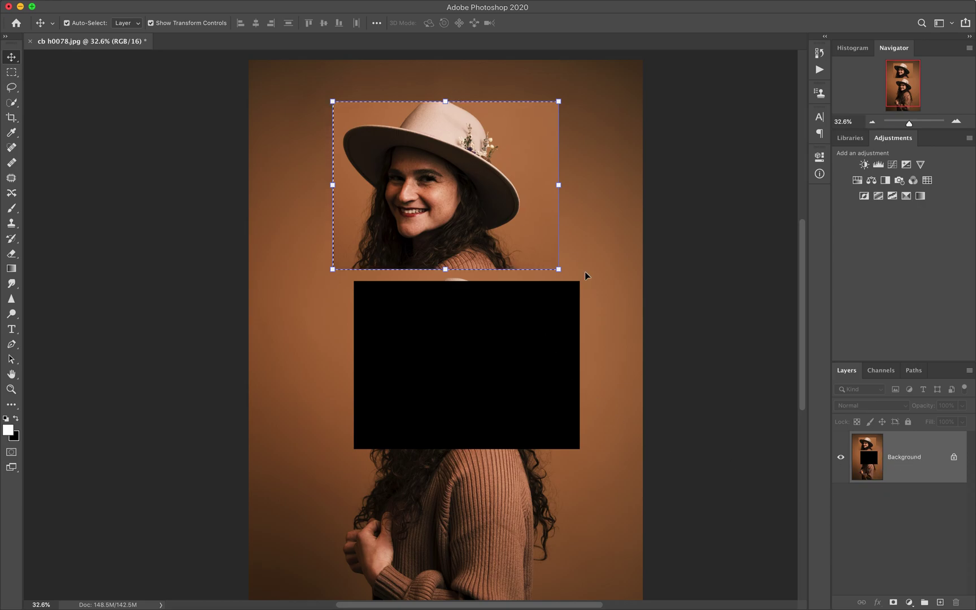
pyautogui.press('super+z')
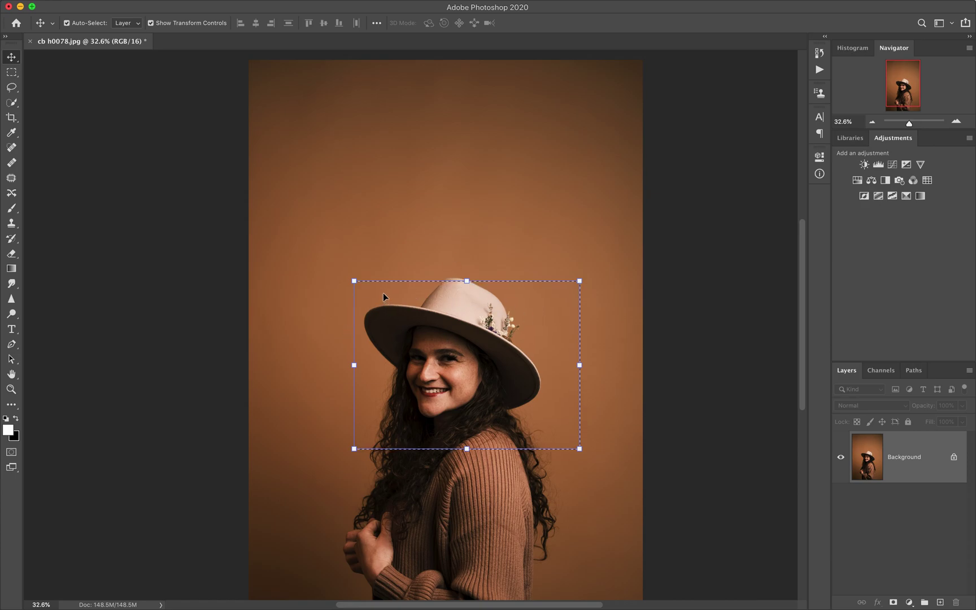
pyautogui.press('super+d')
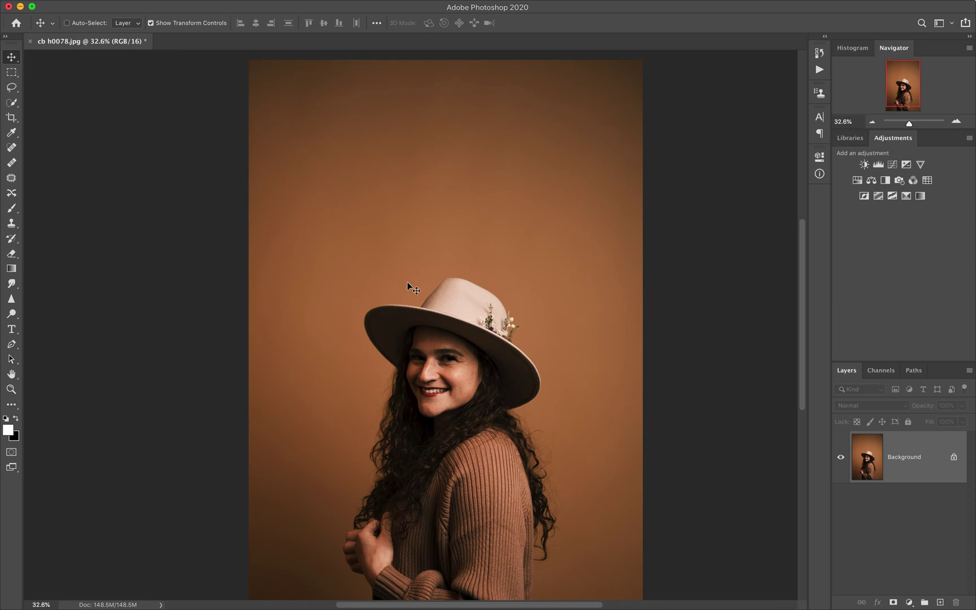
# Step: Duplicate the Background layer and select a rectangle around the woman's hat, face and upper body on the copy
pyautogui.press('super+j')
pyautogui.press('m')
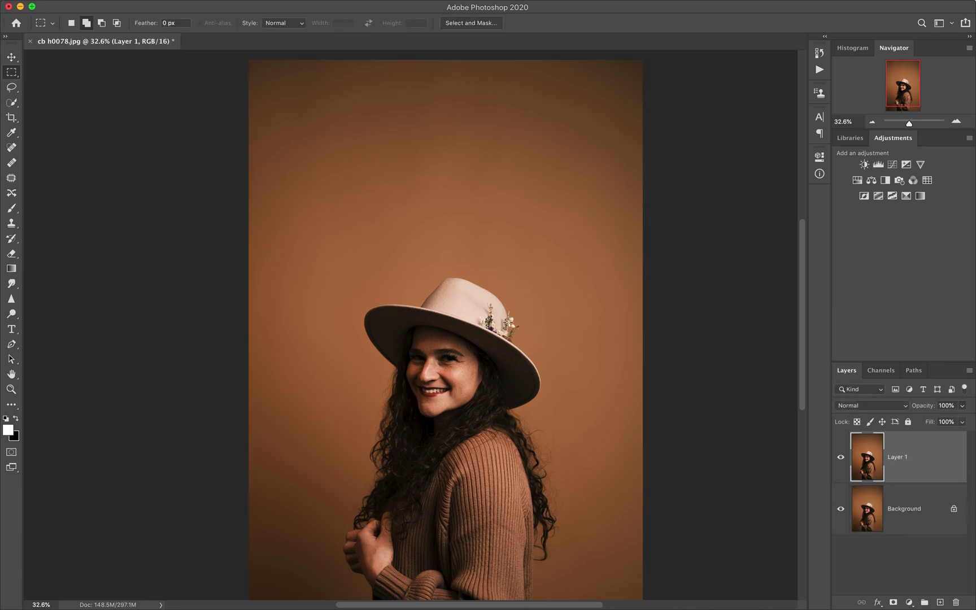
pyautogui.moveTo(355, 242); pyautogui.dragTo(567, 513)
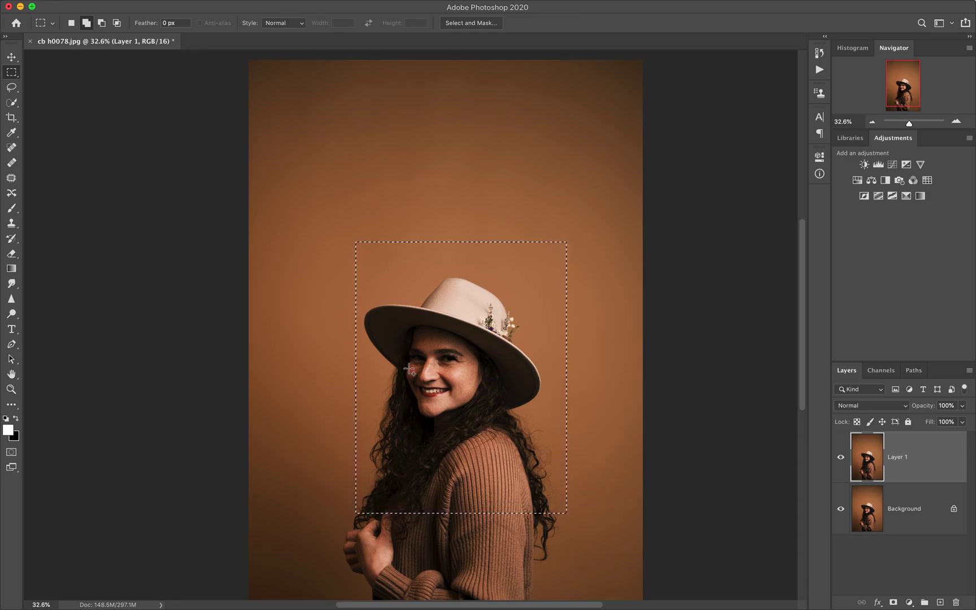
# Step: Try a Hue/Saturation adjustment on the rectangular selection with Hue +124, Saturation -60 and Lightness +27, and discard it
pyautogui.press('super+u')
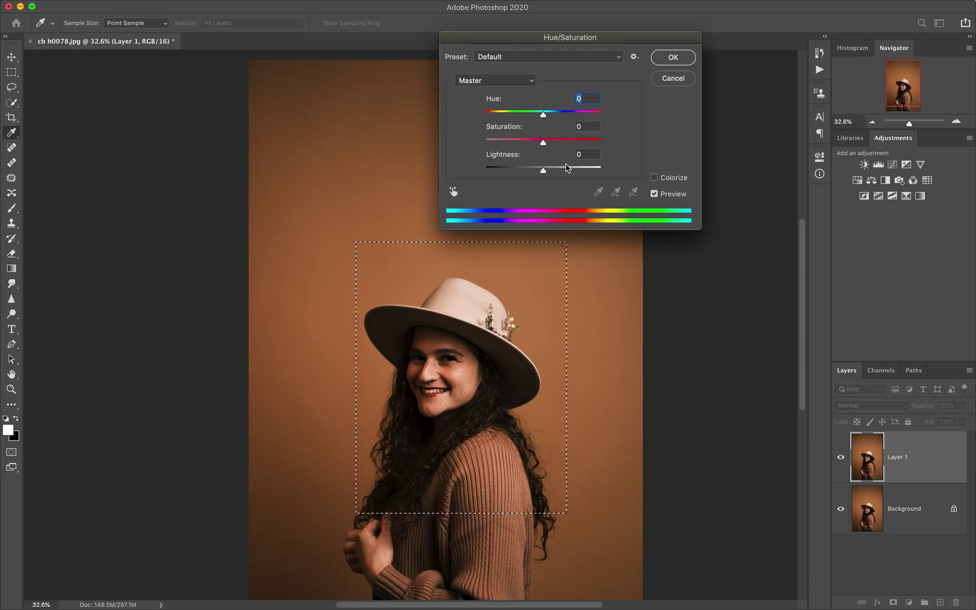
pyautogui.click(570, 113)
pyautogui.moveTo(572, 113); pyautogui.dragTo(588, 112)
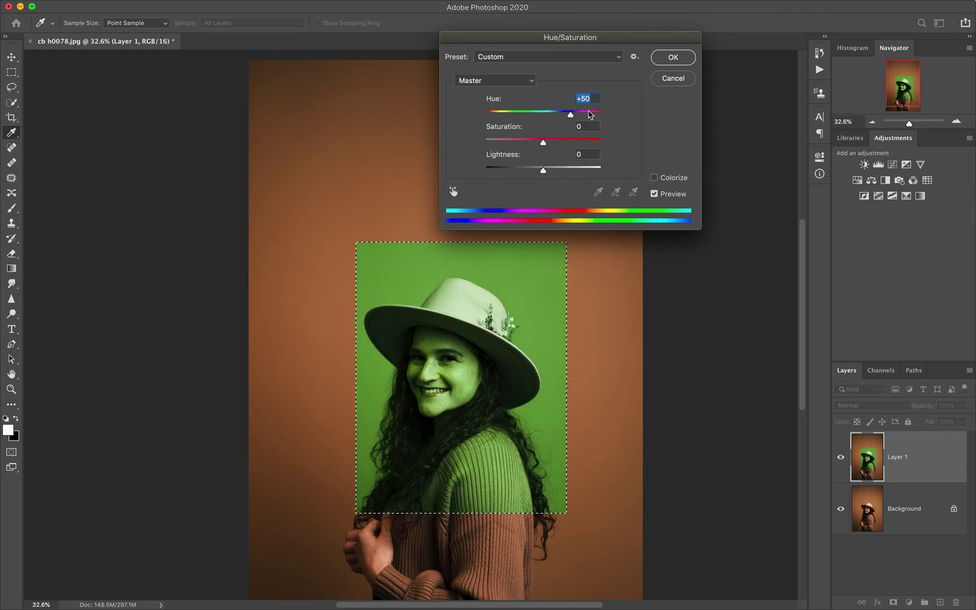
pyautogui.click(509, 142)
pyautogui.click(558, 170)
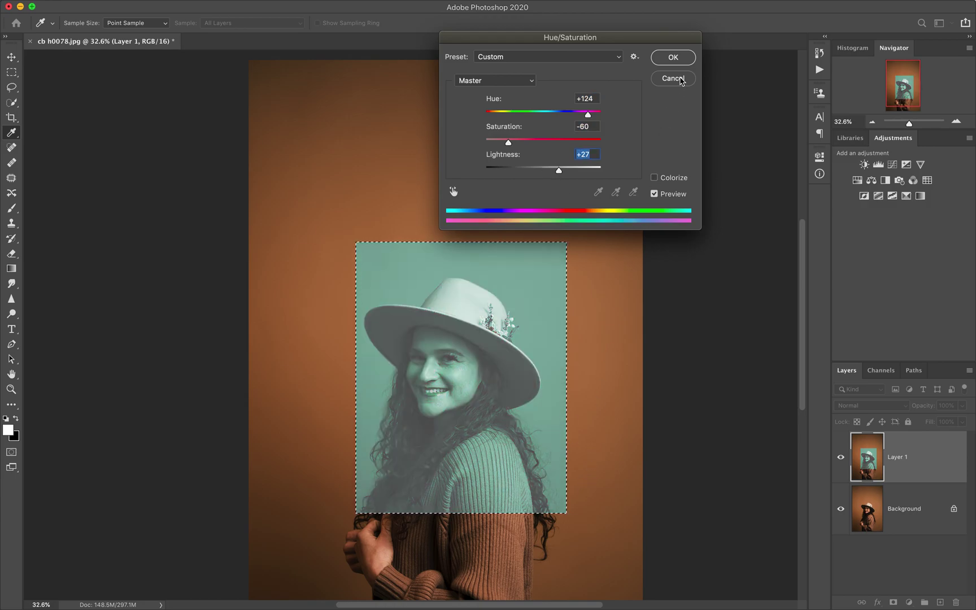
pyautogui.click(675, 78)
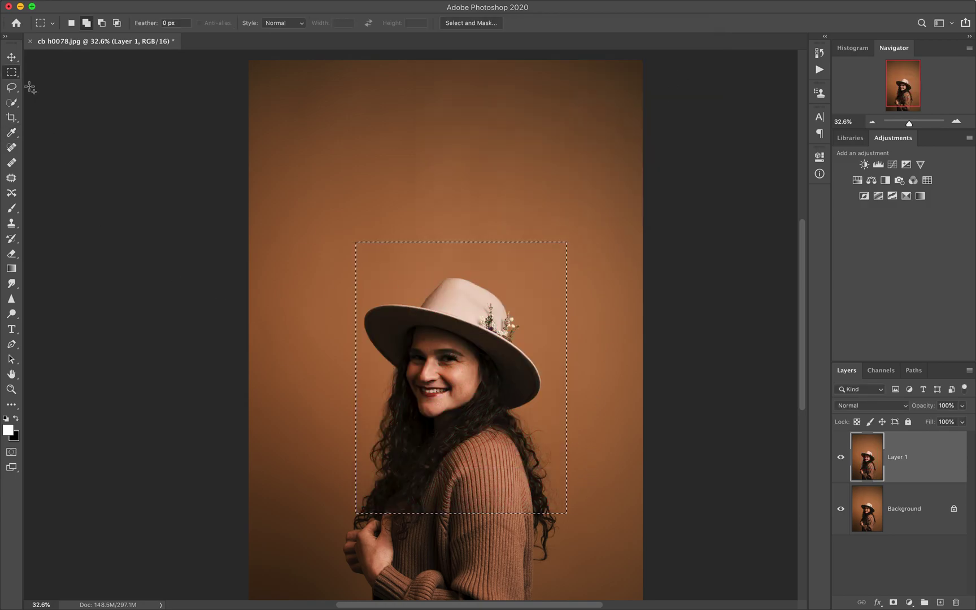
# Step: Try to move the selected rectangle of Layer 1 to the right, undo the move and clear the selection
pyautogui.scroll(-10, 12, 57)
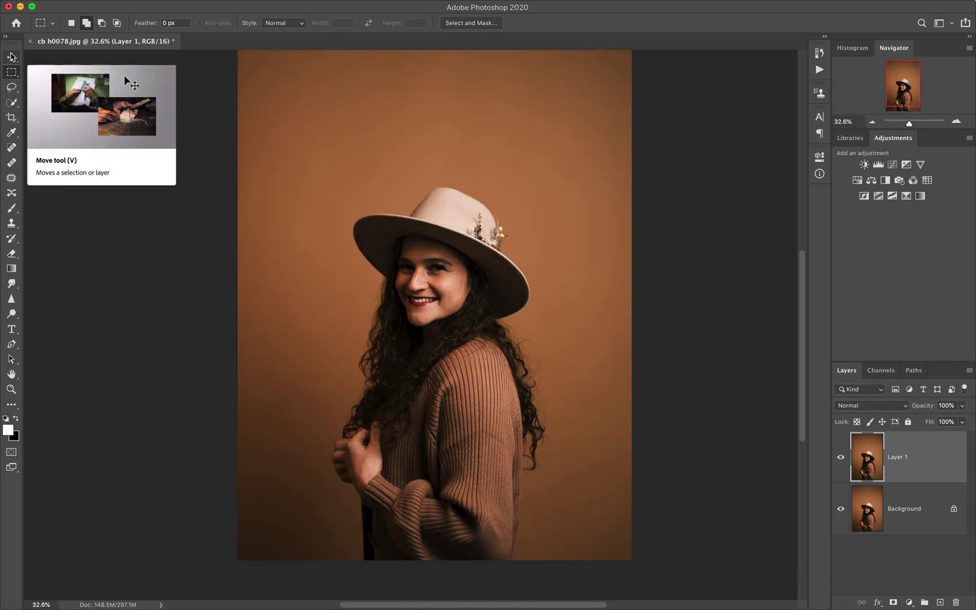
pyautogui.scroll(6, 11, 57)
pyautogui.scroll(4, 11, 57)
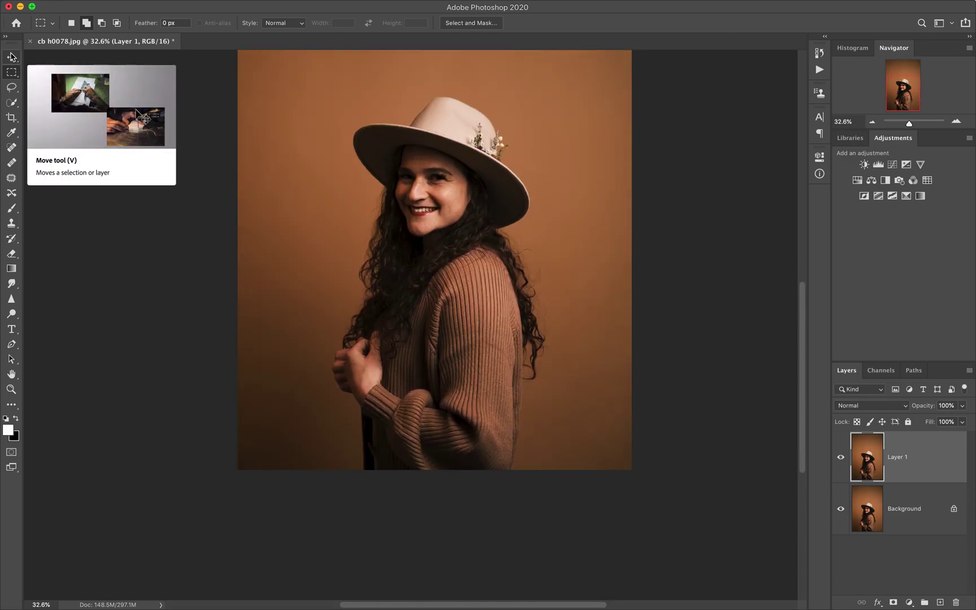
pyautogui.click(11, 57)
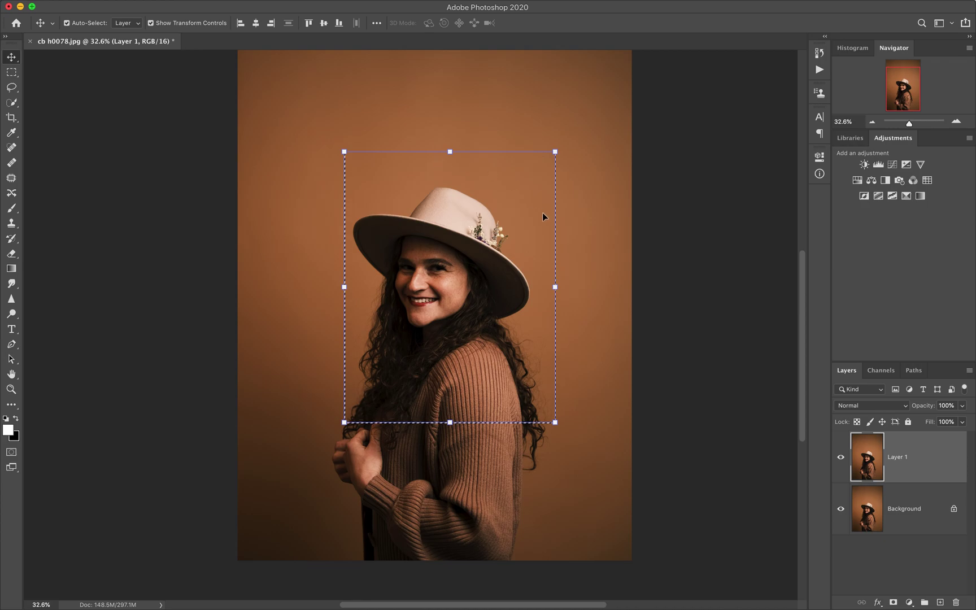
pyautogui.moveTo(485, 299)
pyautogui.mouseDown()
pyautogui.moveTo(529, 276)
pyautogui.moveTo(568, 315)
pyautogui.moveTo(599, 415)
pyautogui.moveTo(452, 362)
pyautogui.moveTo(446, 214)
pyautogui.moveTo(495, 298)
pyautogui.mouseUp()
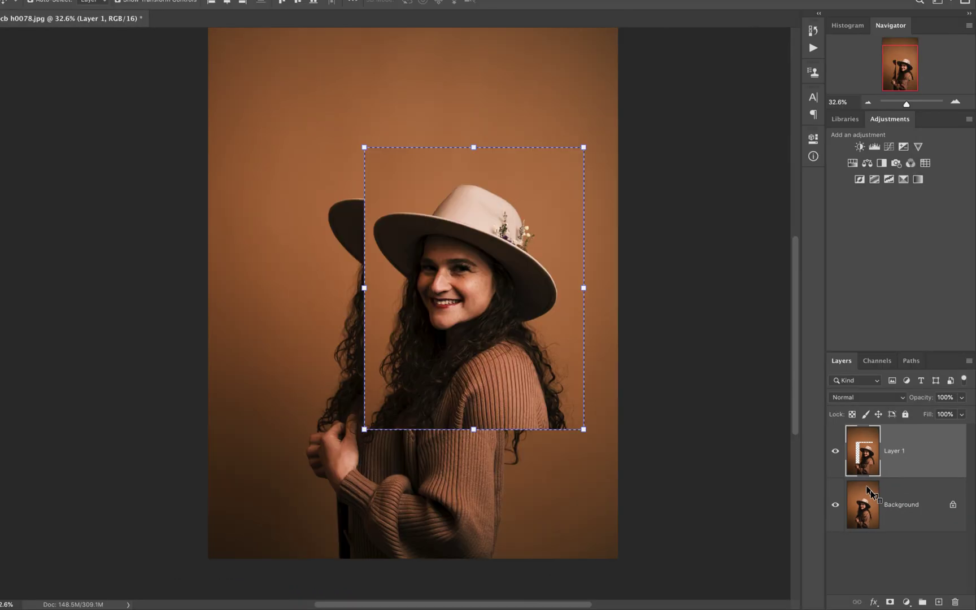
pyautogui.press('super+z')
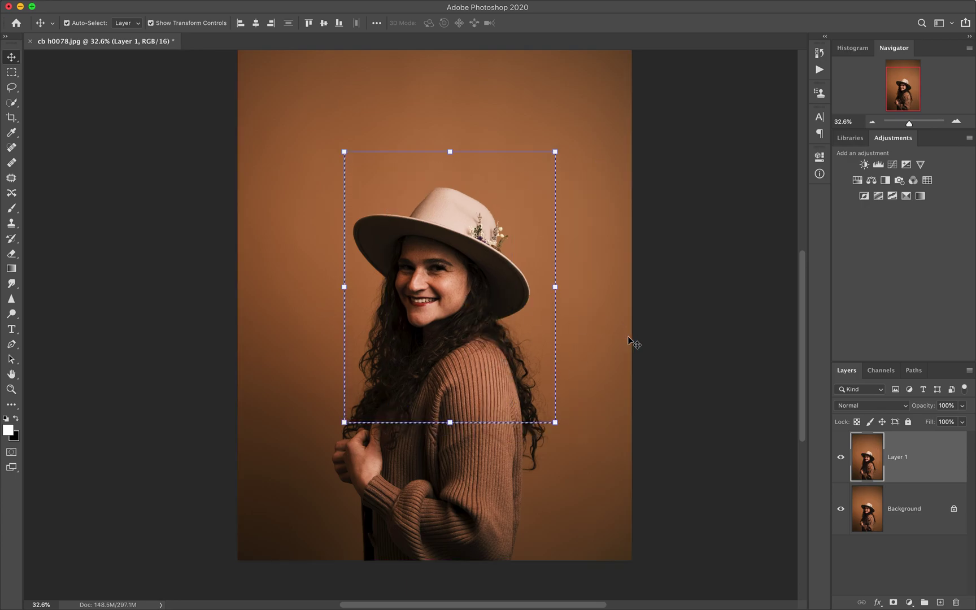
pyautogui.press('super+d')
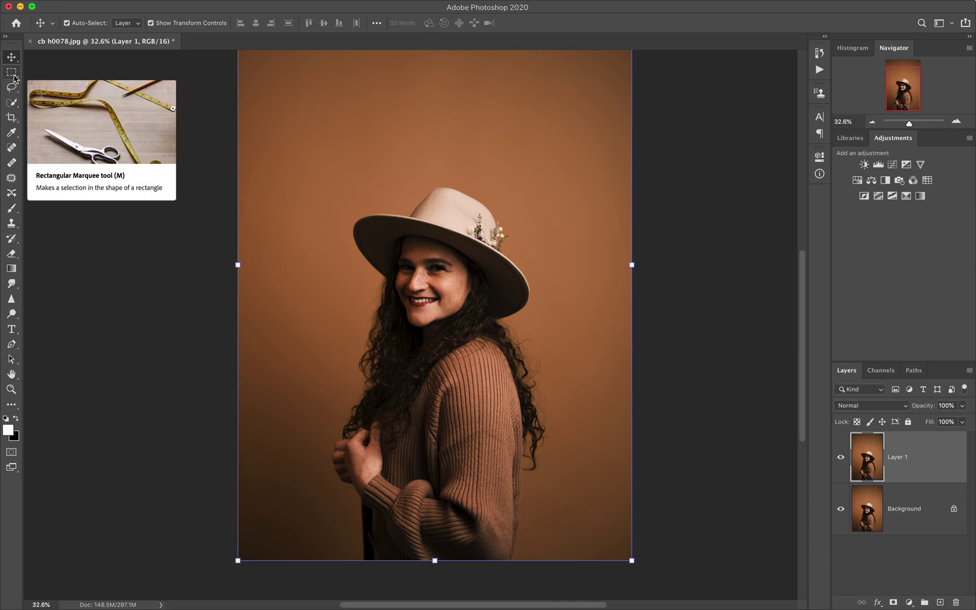
# Step: Make a circular selection around the woman's face with the Elliptical Marquee tool
pyautogui.click(14, 79)
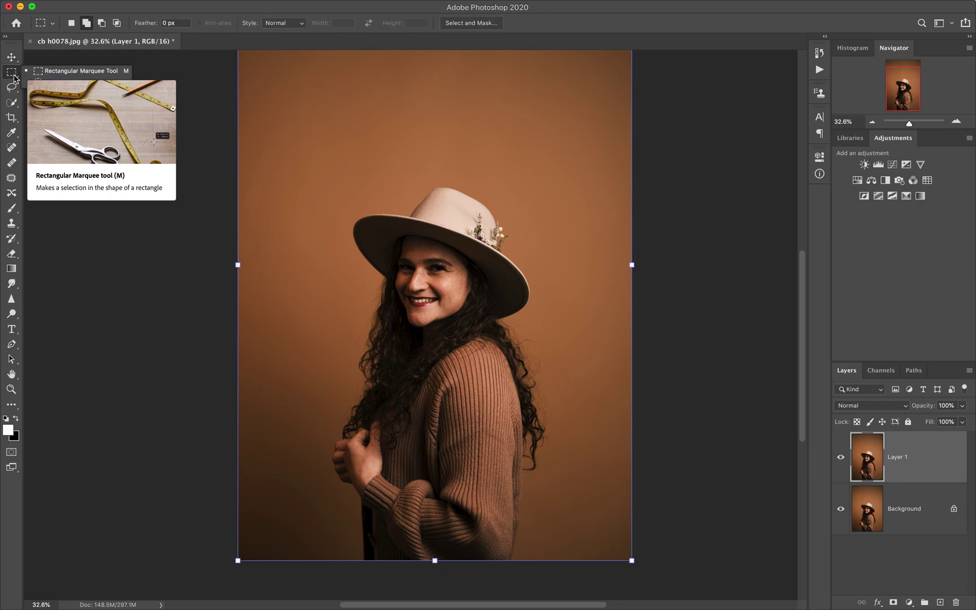
pyautogui.click(47, 83)
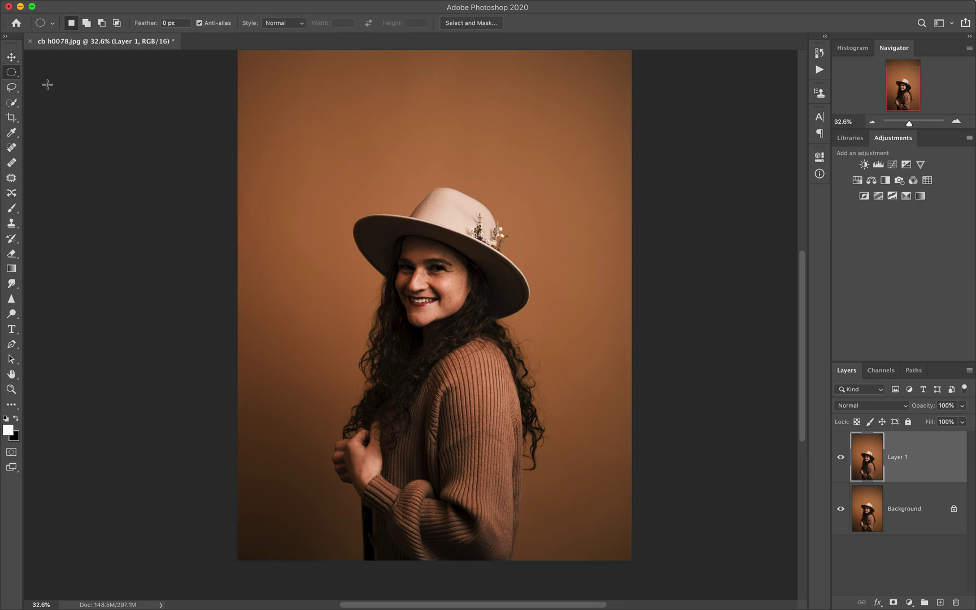
pyautogui.moveTo(384, 206); pyautogui.dragTo(520, 387)
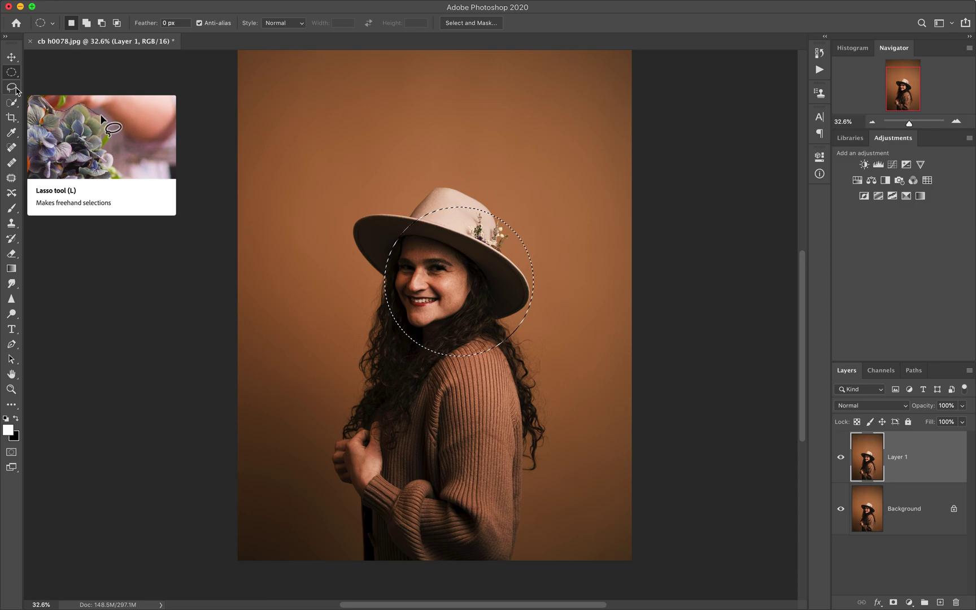
# Step: Select the hat and face freehand with the Lasso tool and try moving them to the left on Layer 1
pyautogui.click(12, 88)
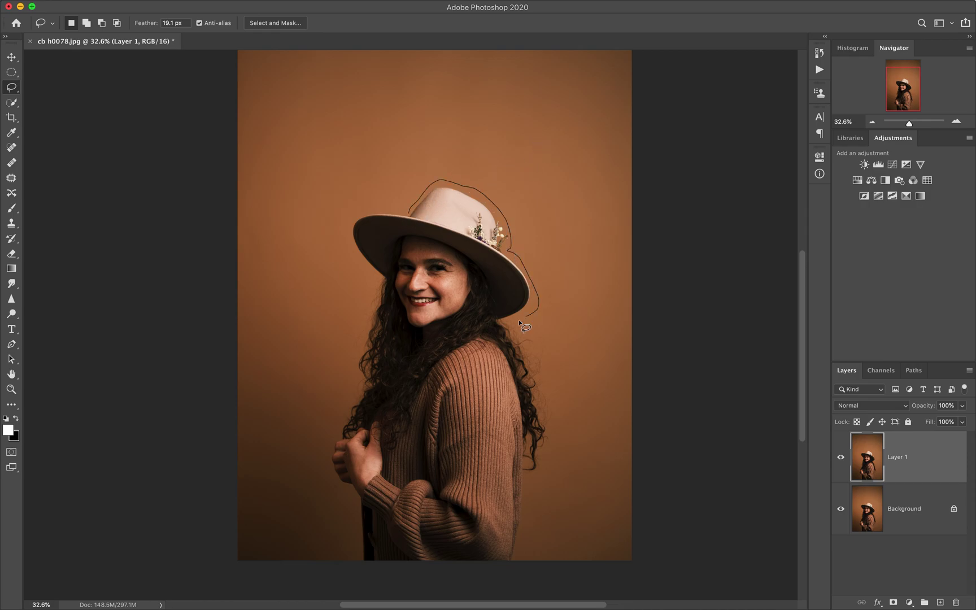
pyautogui.moveTo(479, 294)
pyautogui.mouseDown()
pyautogui.moveTo(440, 337)
pyautogui.moveTo(417, 340)
pyautogui.moveTo(402, 333)
pyautogui.moveTo(386, 286)
pyautogui.mouseUp()
pyautogui.moveTo(351, 206)
pyautogui.mouseDown()
pyautogui.moveTo(406, 213)
pyautogui.moveTo(399, 189)
pyautogui.mouseUp()
pyautogui.press('v')
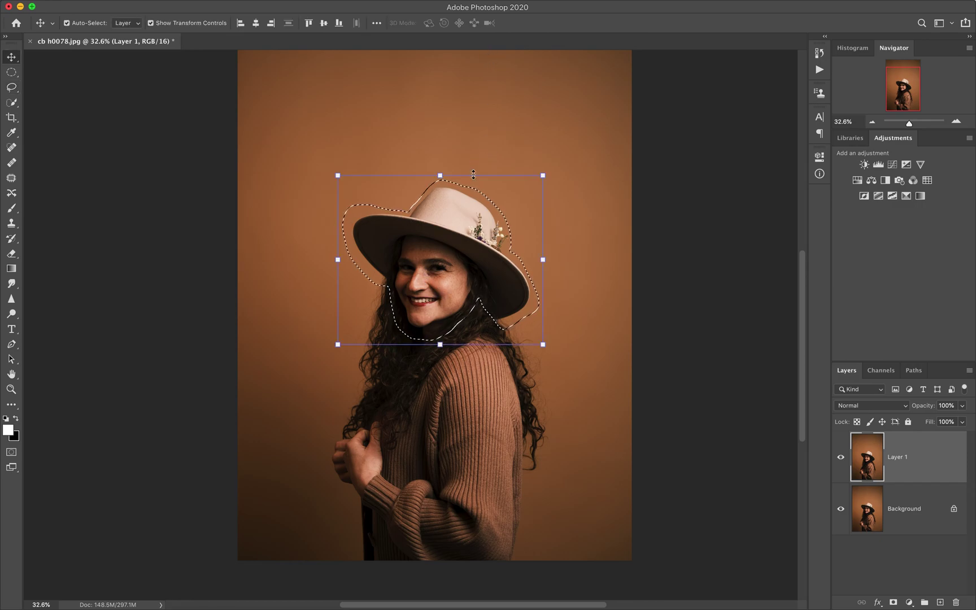
pyautogui.moveTo(446, 252)
pyautogui.mouseDown()
pyautogui.moveTo(474, 203)
pyautogui.moveTo(441, 125)
pyautogui.moveTo(389, 172)
pyautogui.moveTo(368, 229)
pyautogui.moveTo(342, 235)
pyautogui.mouseUp()
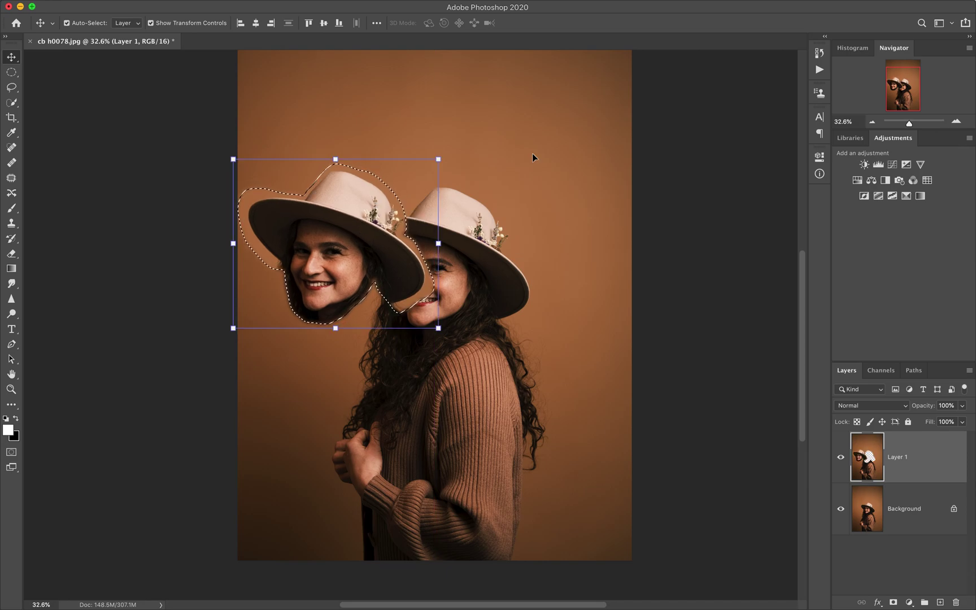
pyautogui.press('super+z')
pyautogui.press('super+d')
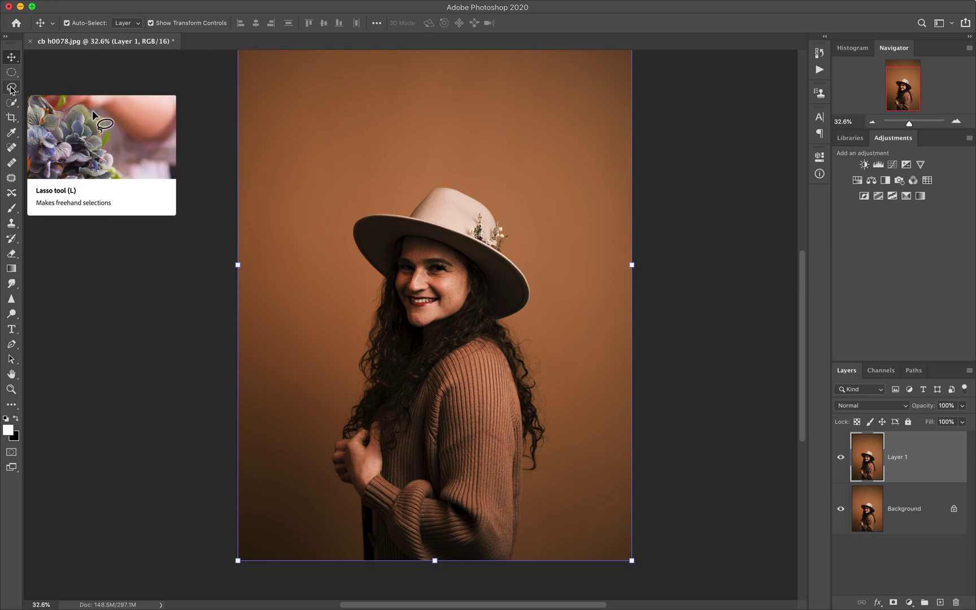
pyautogui.click(12, 87)
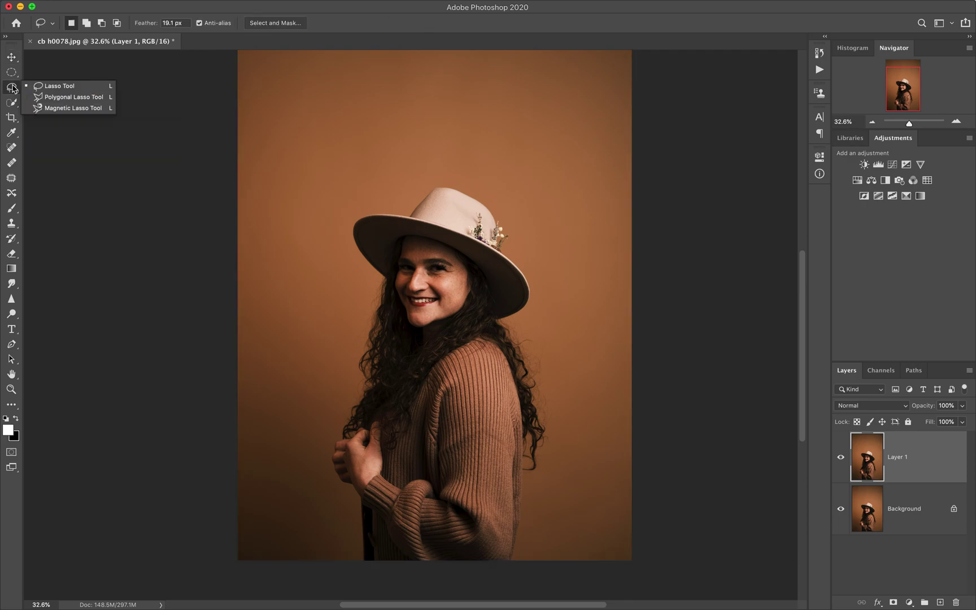
pyautogui.click(48, 87)
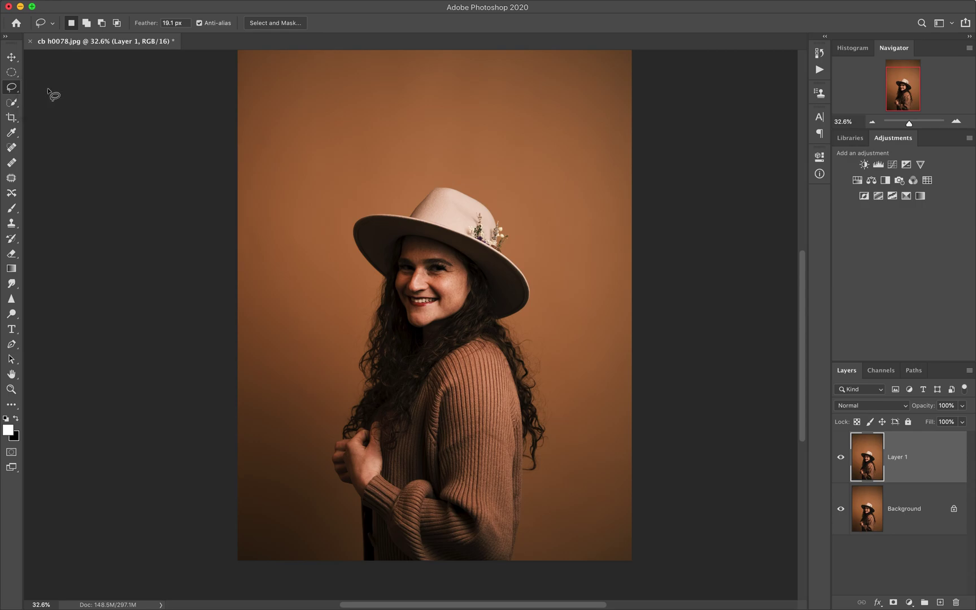
# Step: Select the woman's hat with the Quick Selection tool, using a brush size of 125
pyautogui.click(12, 102)
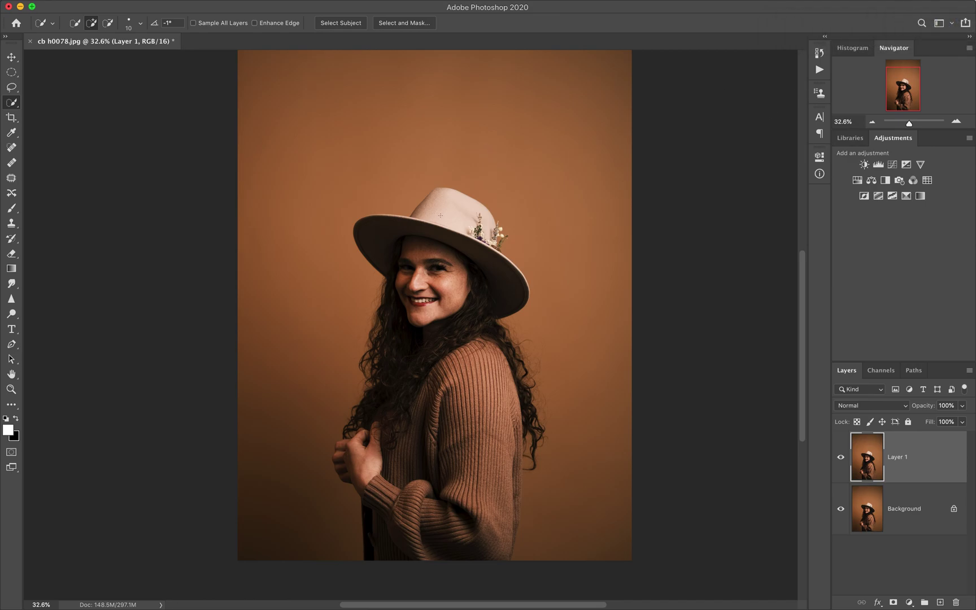
pyautogui.rightClick(13, 103)
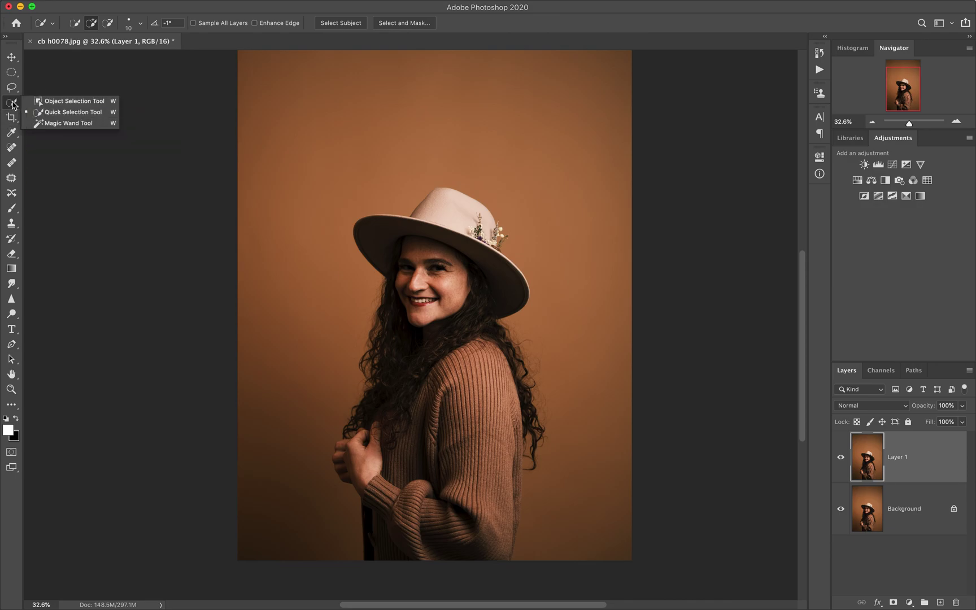
pyautogui.click(70, 113)
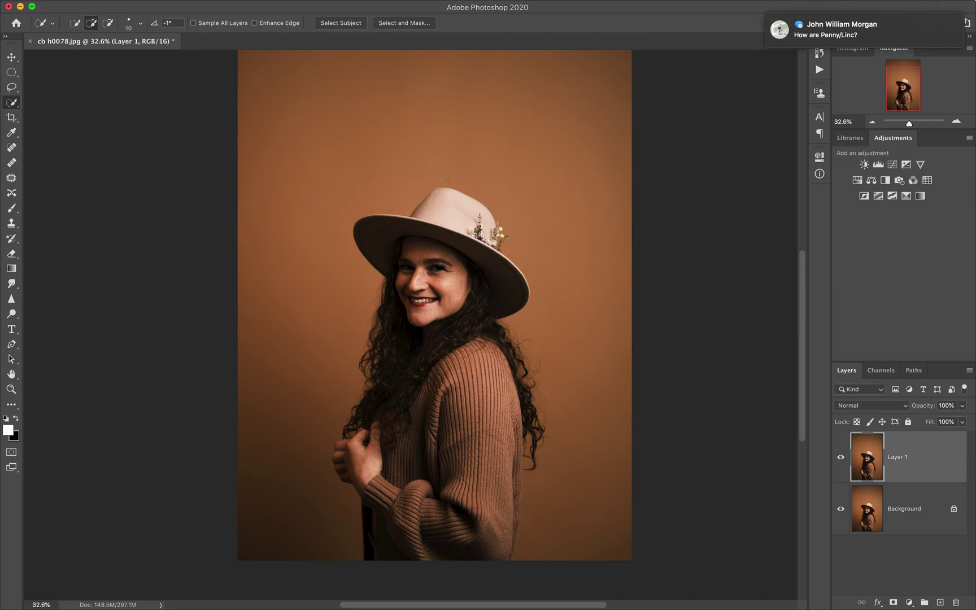
pyautogui.press(']')
pyautogui.press(']')
pyautogui.press(']')
pyautogui.press(']')
pyautogui.click(444, 212)
pyautogui.moveTo(479, 249); pyautogui.dragTo(509, 291)
pyautogui.moveTo(459, 235); pyautogui.dragTo(409, 220)
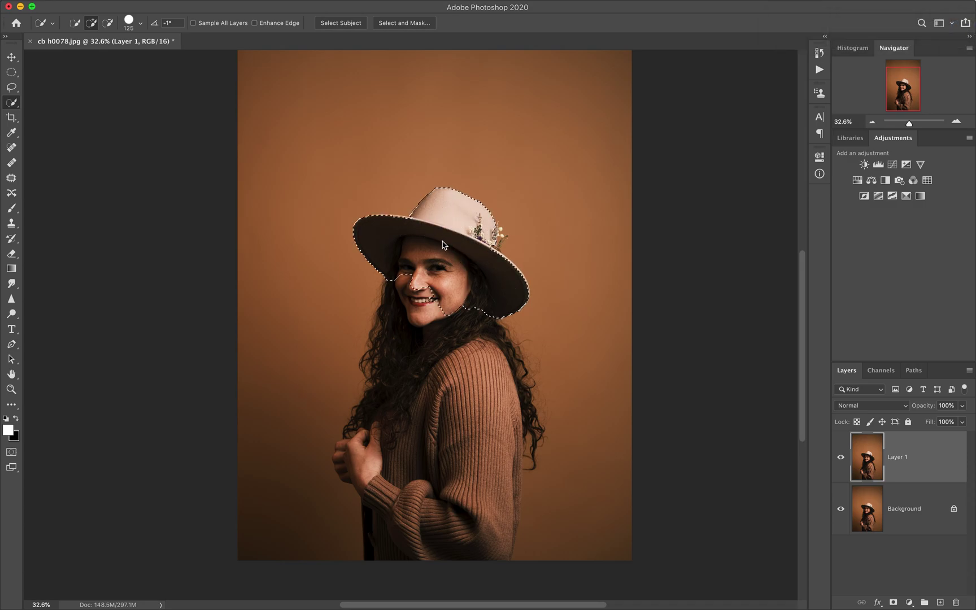
# Step: Extend the quick selection over the woman's face, sweater, hands and hair until her whole figure is covered
pyautogui.moveTo(427, 296); pyautogui.dragTo(411, 295)
pyautogui.moveTo(445, 336)
pyautogui.mouseDown()
pyautogui.moveTo(460, 327)
pyautogui.moveTo(480, 373)
pyautogui.mouseUp()
pyautogui.moveTo(486, 422)
pyautogui.mouseDown()
pyautogui.moveTo(490, 443)
pyautogui.moveTo(497, 386)
pyautogui.mouseUp()
pyautogui.moveTo(502, 432)
pyautogui.mouseDown()
pyautogui.moveTo(510, 458)
pyautogui.moveTo(491, 502)
pyautogui.moveTo(505, 509)
pyautogui.moveTo(494, 522)
pyautogui.moveTo(473, 485)
pyautogui.moveTo(461, 384)
pyautogui.moveTo(448, 364)
pyautogui.moveTo(404, 428)
pyautogui.mouseUp()
pyautogui.moveTo(414, 477)
pyautogui.mouseDown()
pyautogui.moveTo(446, 539)
pyautogui.moveTo(392, 541)
pyautogui.mouseUp()
pyautogui.click(365, 463)
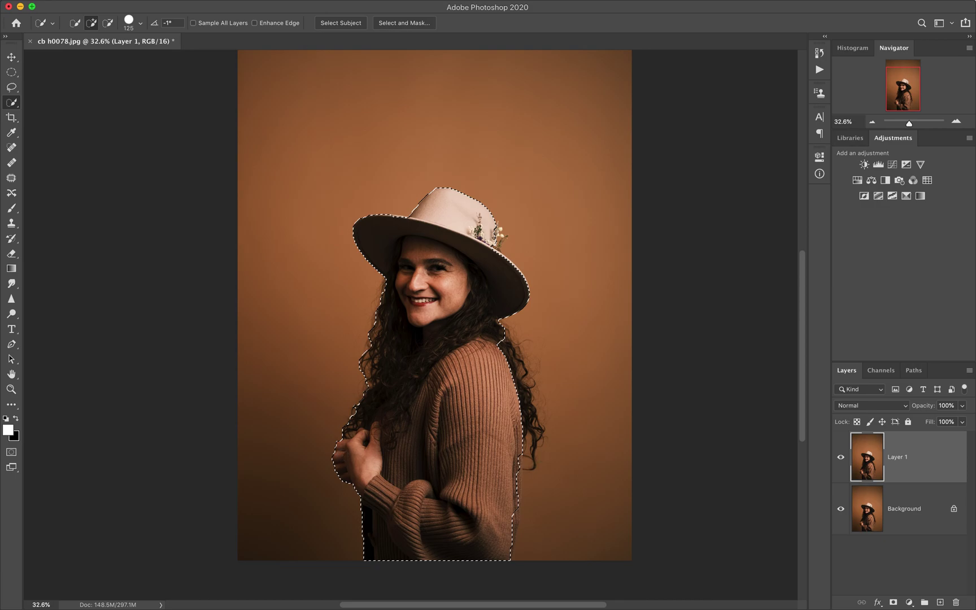
pyautogui.moveTo(510, 351); pyautogui.dragTo(528, 412)
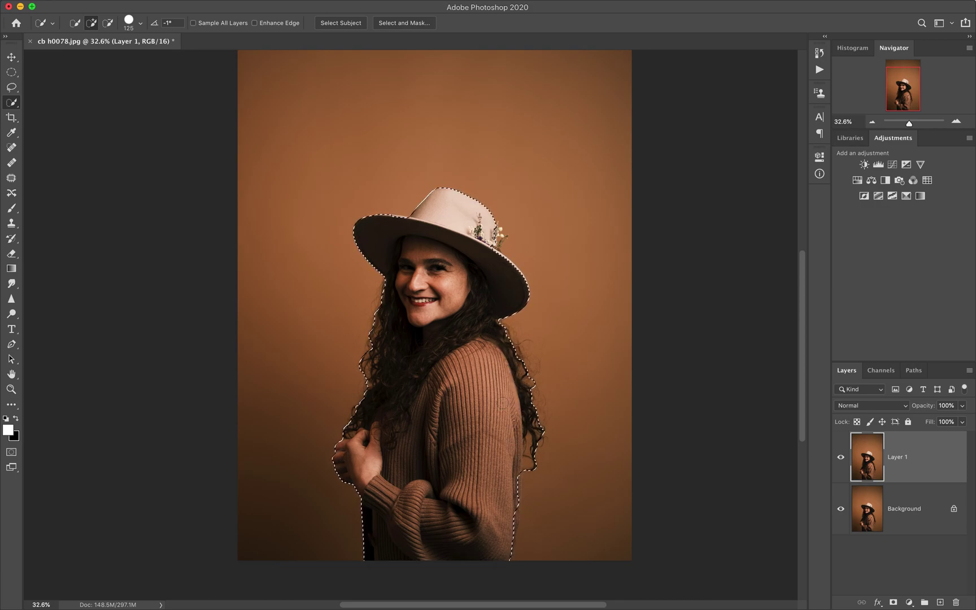
# Step: Try isolating the selected woman on a new layer with Layer 1 and Background hidden, and undo back to the unselected photo
pyautogui.hotkey('ctrl', 'j')
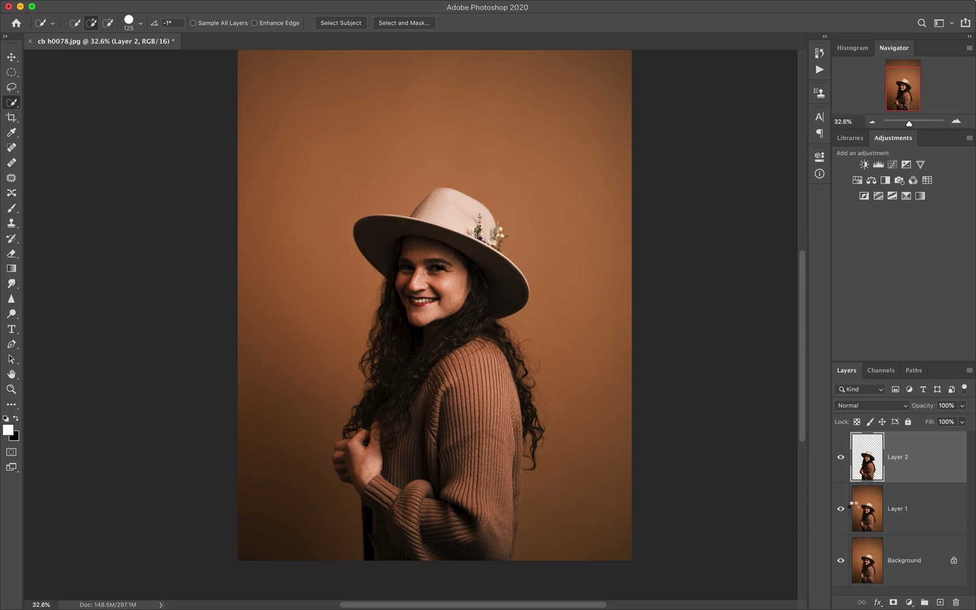
pyautogui.click(842, 564)
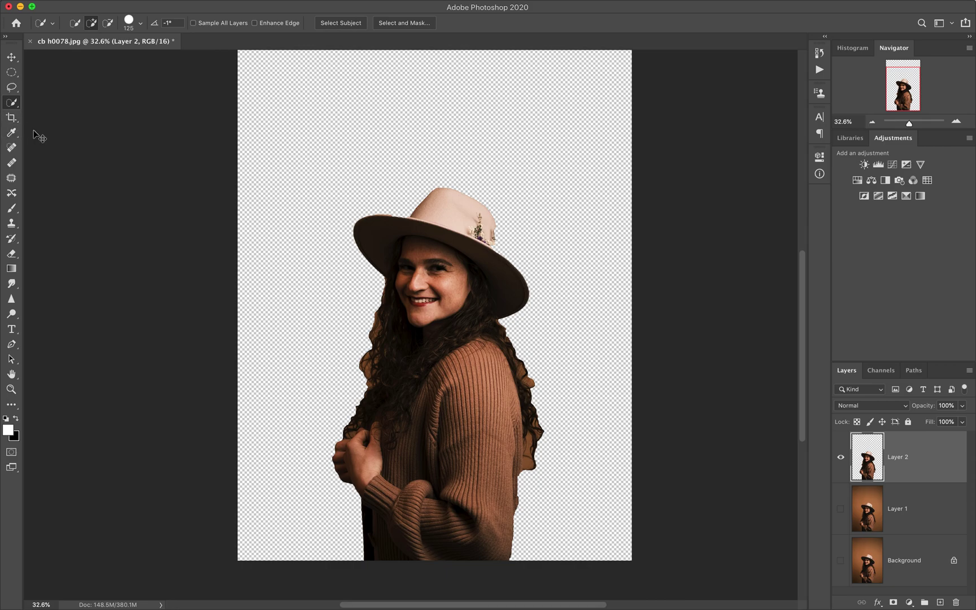
pyautogui.hotkey('ctrl', 'z')
pyautogui.hotkey('ctrl', 'z')
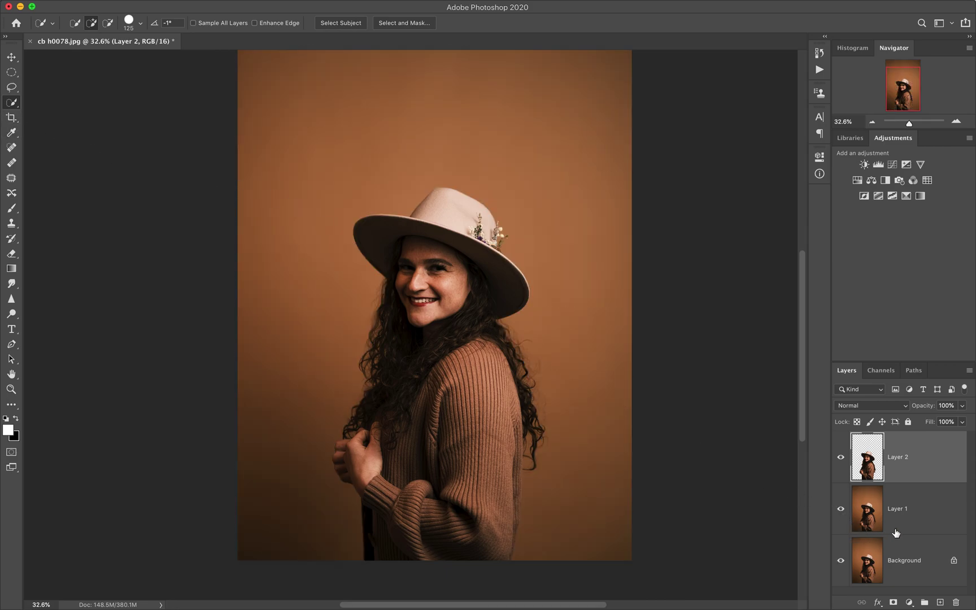
pyautogui.hotkey('ctrl', 'z')
pyautogui.hotkey('ctrl', 'z')
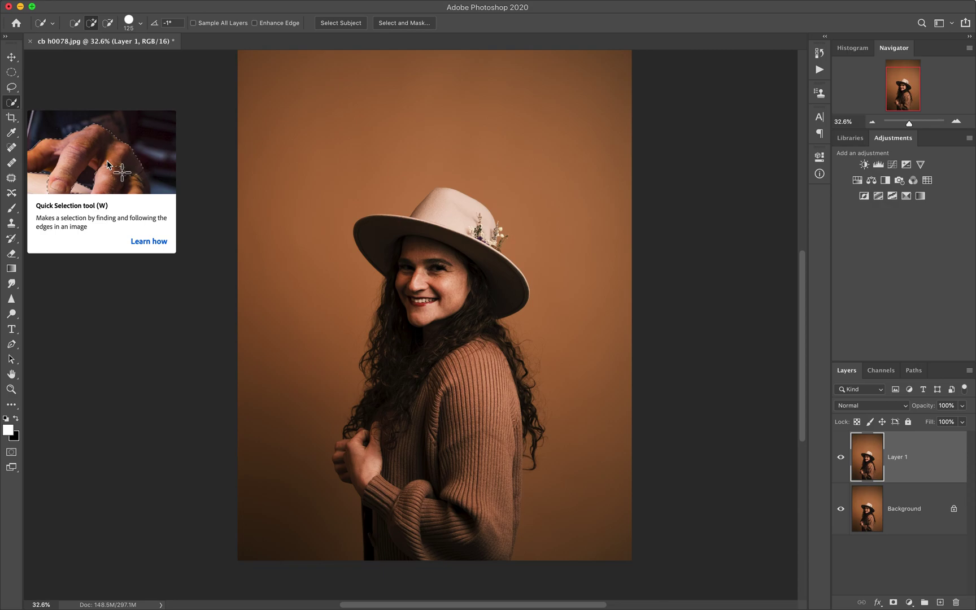
# Step: Isolate the woman on a new layer using the Object Selection tool in Rectangle mode, with Layer 1 and Background hidden
pyautogui.rightClick(14, 104)
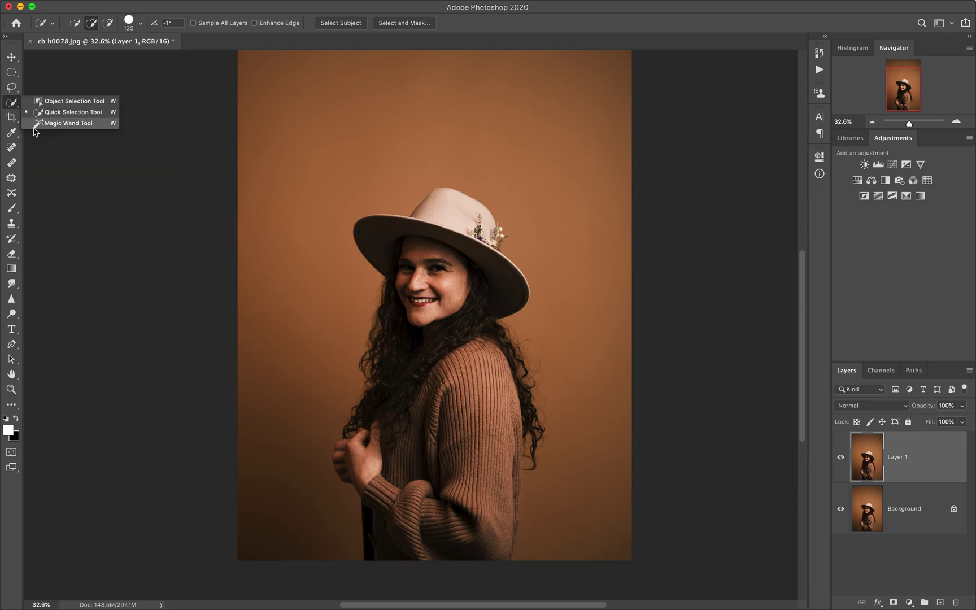
pyautogui.click(62, 101)
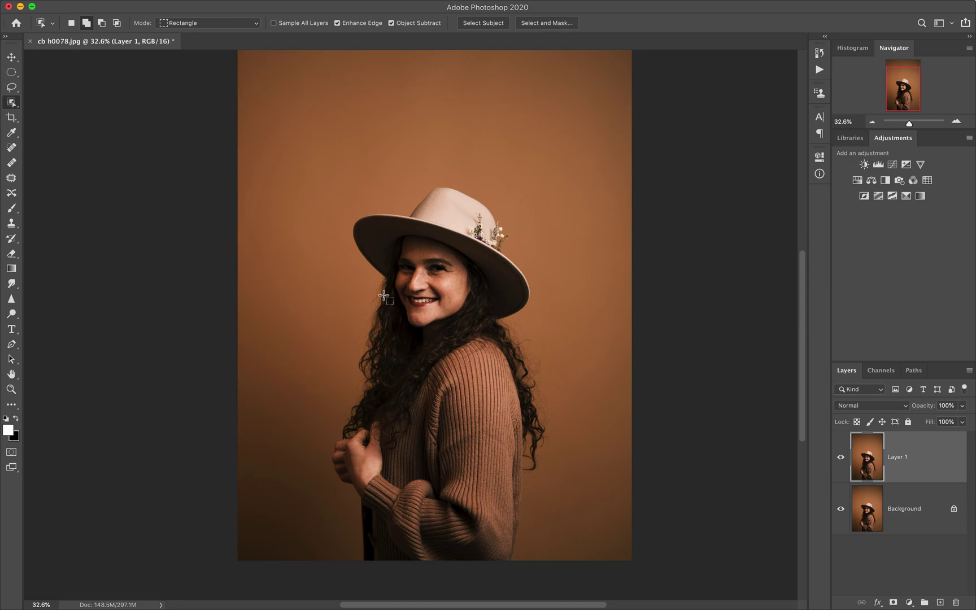
pyautogui.moveTo(311, 161); pyautogui.dragTo(561, 572)
pyautogui.press('super+j')
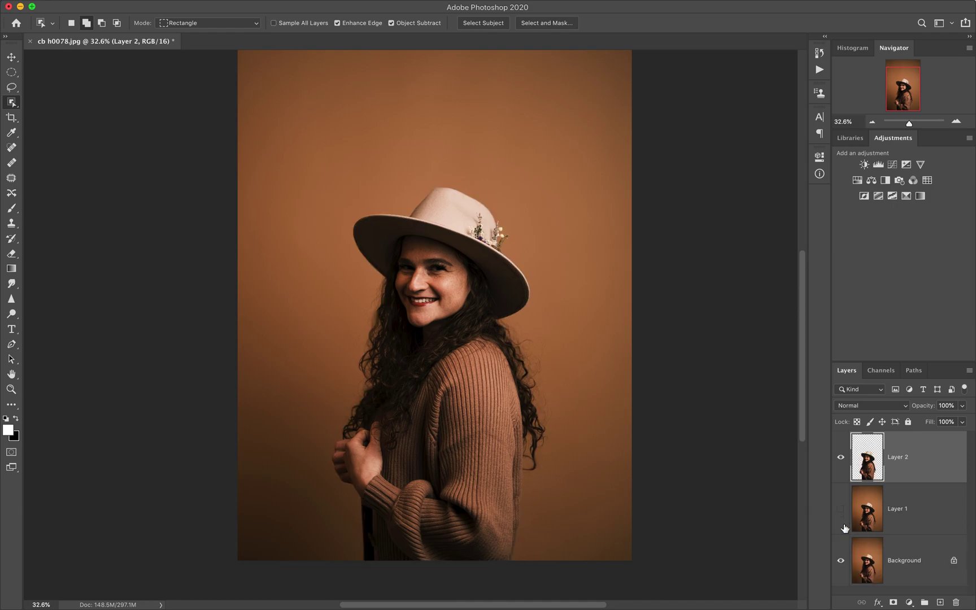
pyautogui.click(840, 560)
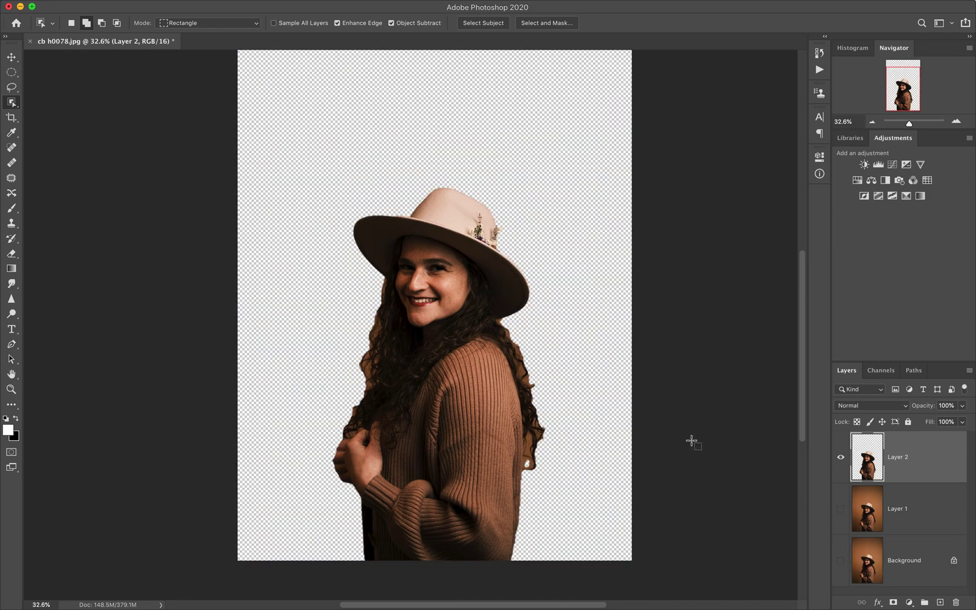
# Step: Undo the Object Selection cutout of the woman and hide the Background layer
pyautogui.press('super+z')
pyautogui.press('super+z')
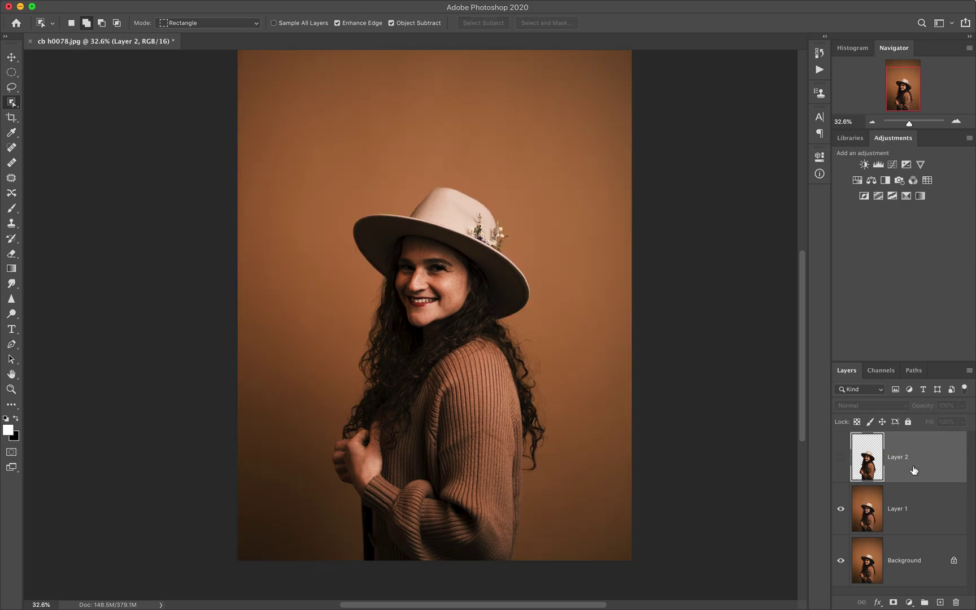
pyautogui.press('super+z')
pyautogui.click(842, 508)
# Step: Select the brown backdrop around the woman on Layer 1 with the Magic Wand tool at a tolerance of 32
pyautogui.rightClick(12, 105)
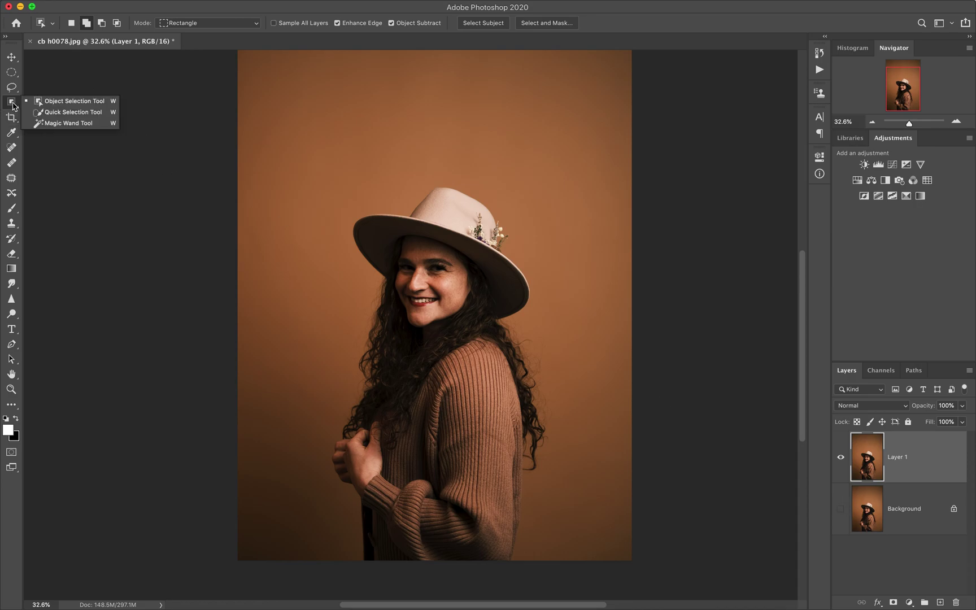
pyautogui.click(39, 123)
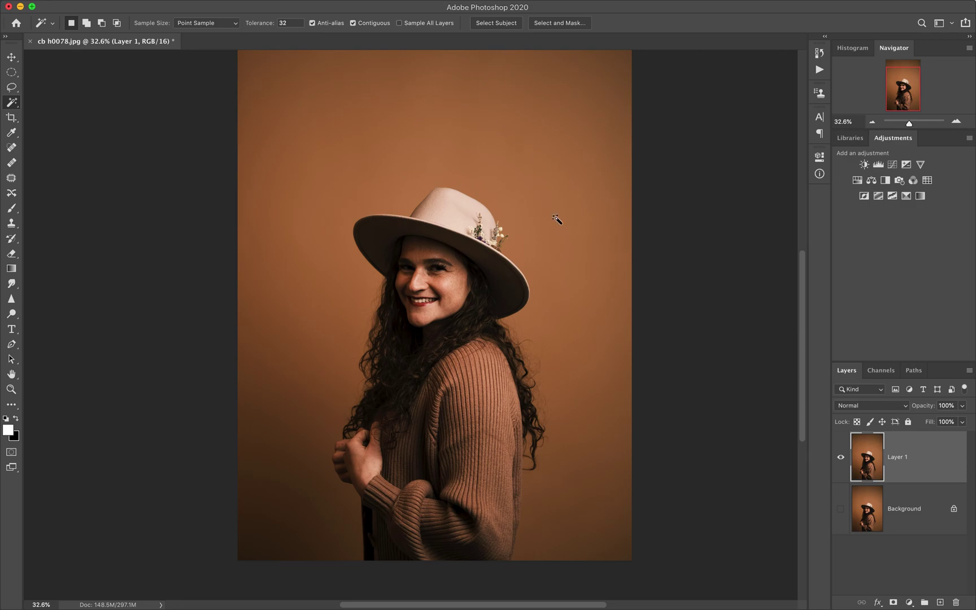
pyautogui.click(499, 131)
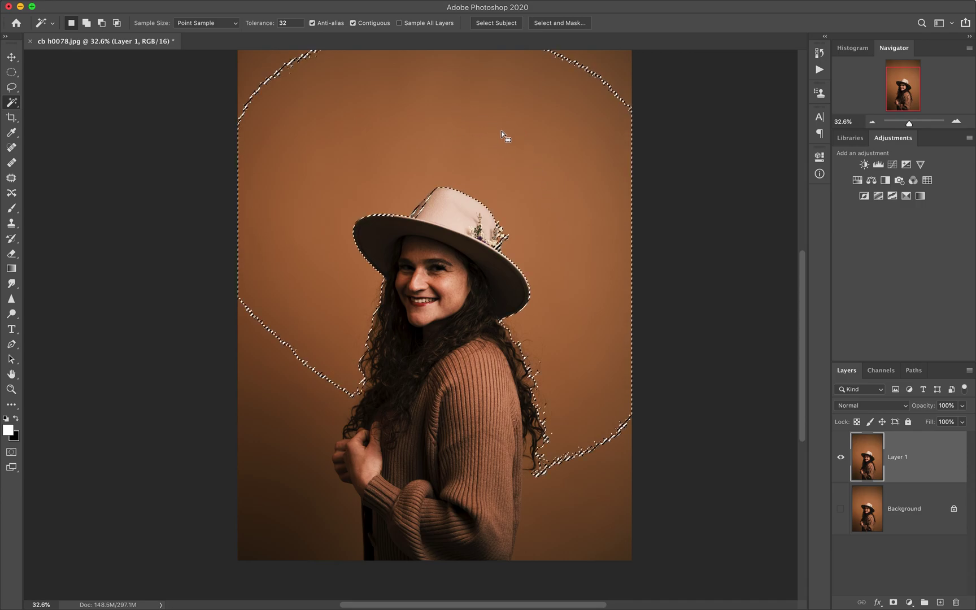
pyautogui.scroll(3, 472, 113)
pyautogui.scroll(1, 472, 113)
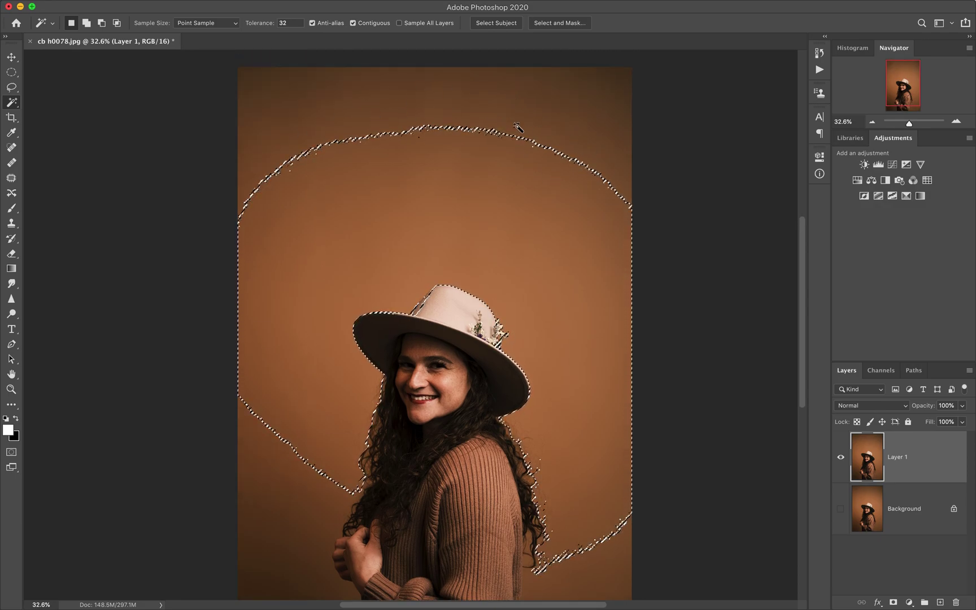
# Step: Check which parts of the backdrop are selected by switching Quick Mask on and off
pyautogui.press('q')
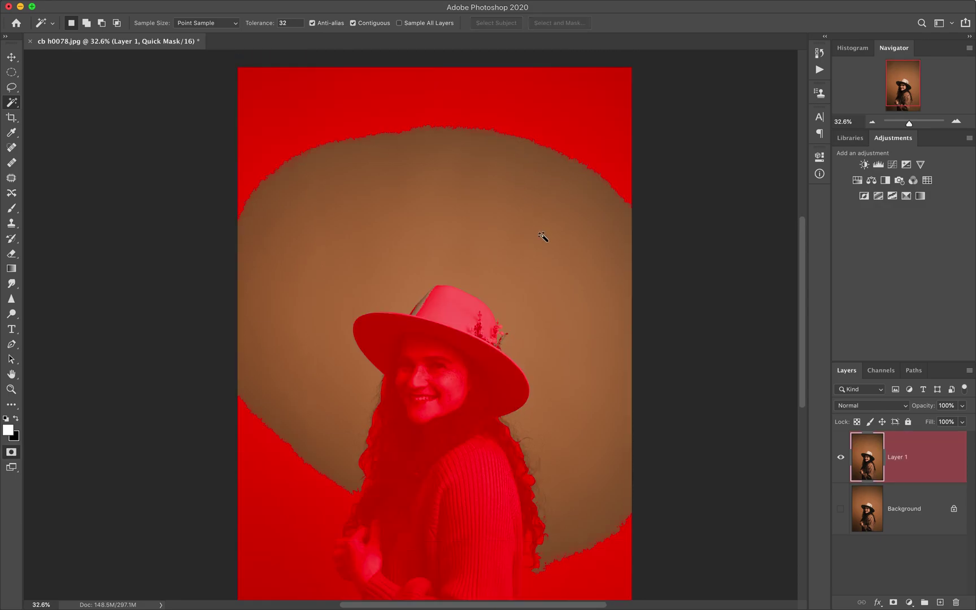
pyautogui.press('q')
pyautogui.press('q')
pyautogui.press('q')
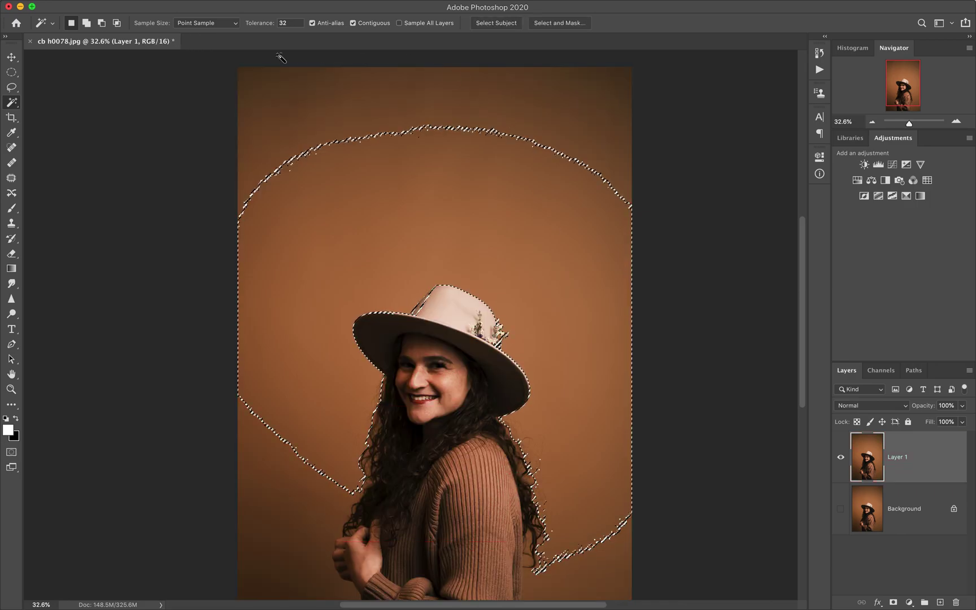
# Step: Add the darker backdrop along the photo's upper edge to the Magic Wand selection and show it in Quick Mask
pyautogui.click(87, 25)
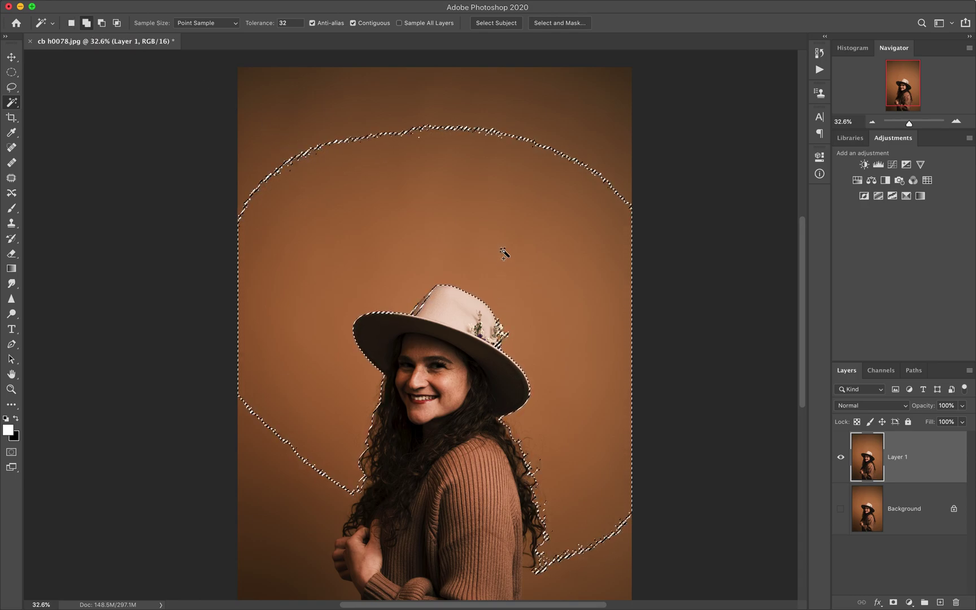
pyautogui.click(434, 74)
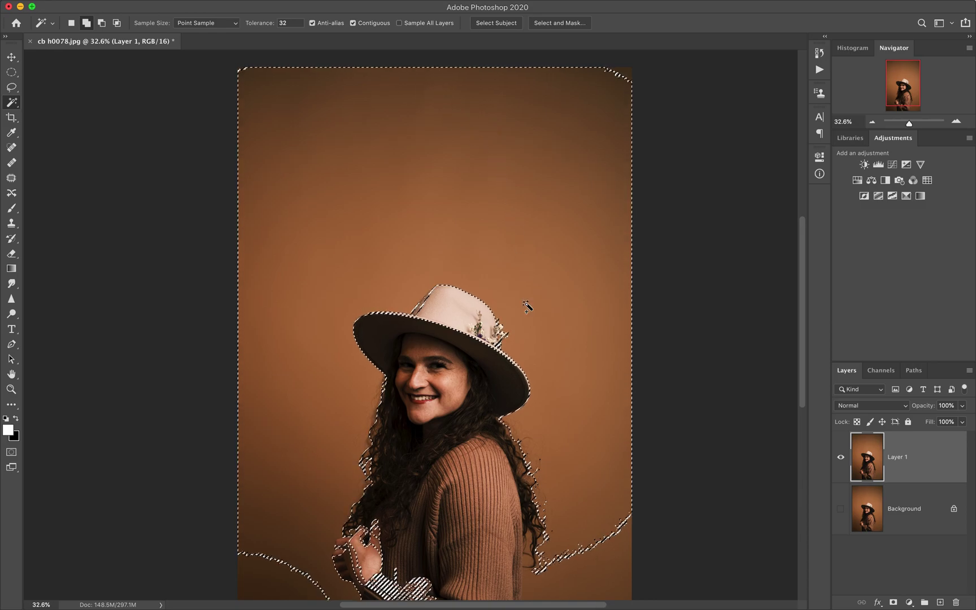
pyautogui.press('q')
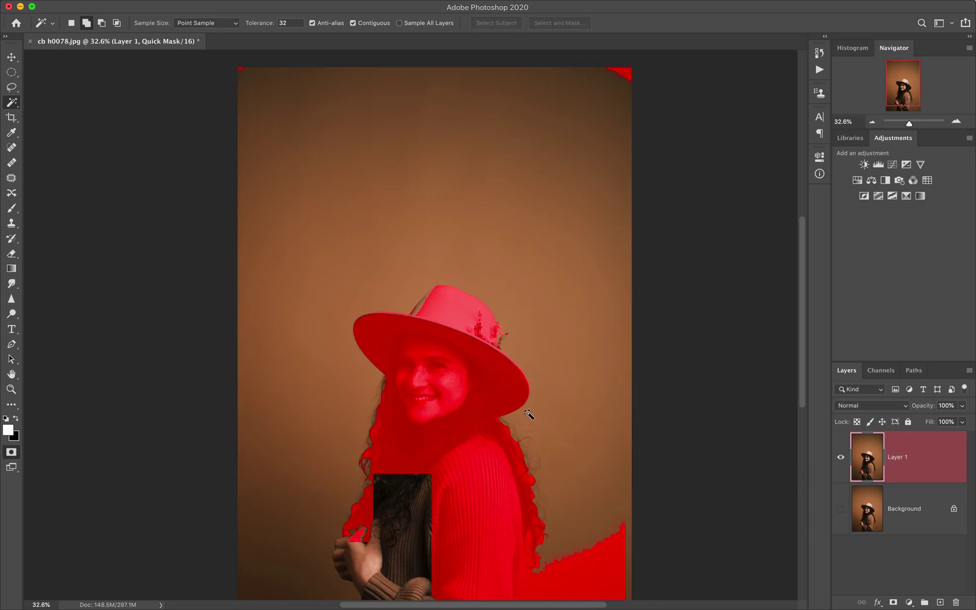
# Step: Examine the Quick Mask coverage from the lower edge to the upper edge of the portrait, and clear the selection
pyautogui.scroll(-5, 529, 415)
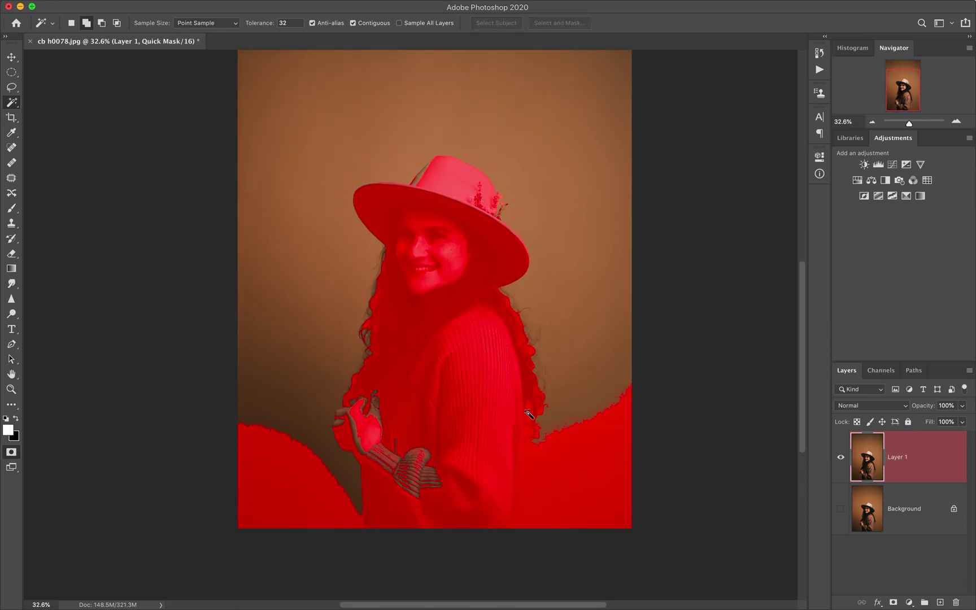
pyautogui.scroll(4, 529, 414)
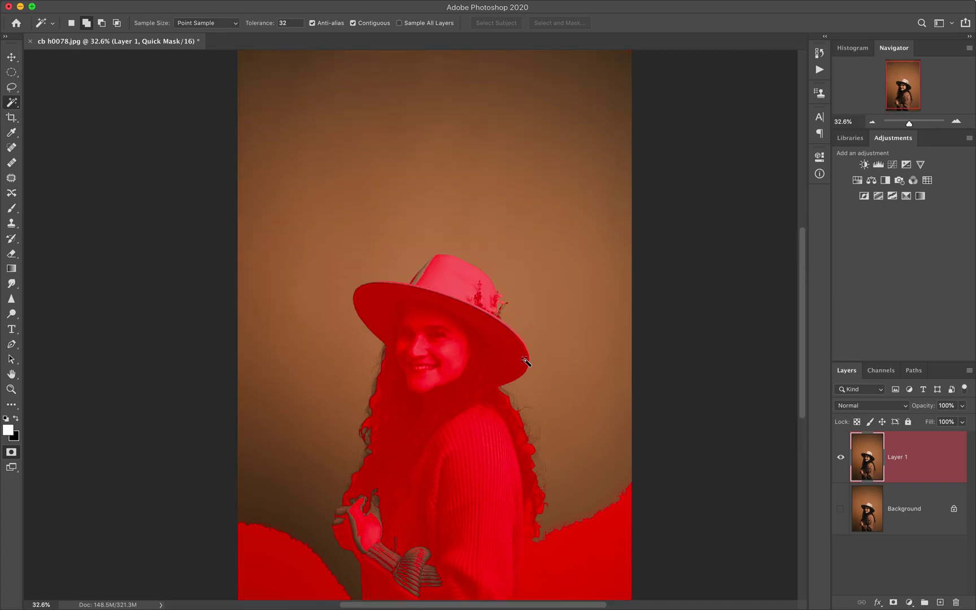
pyautogui.scroll(3, 525, 360)
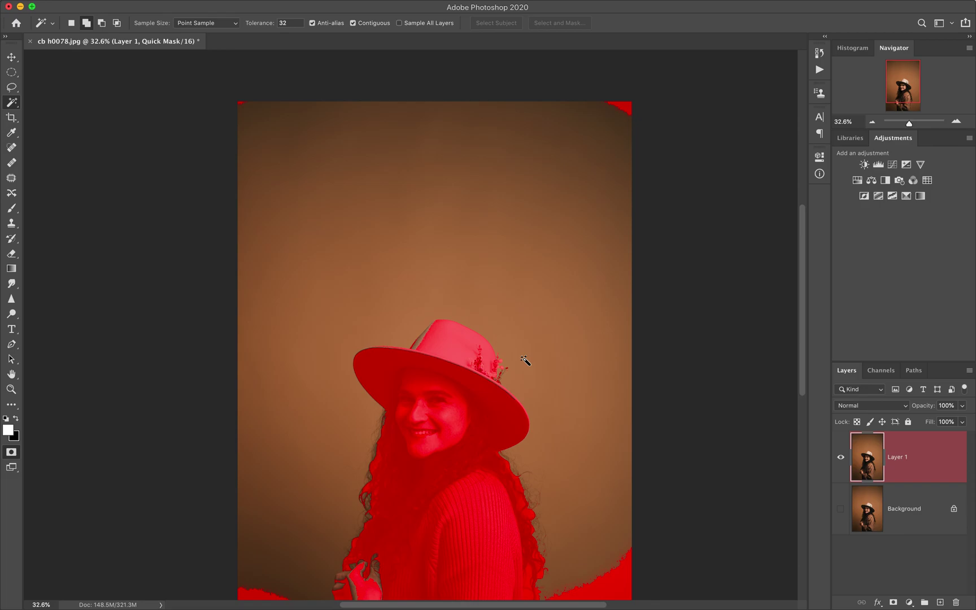
pyautogui.press('q')
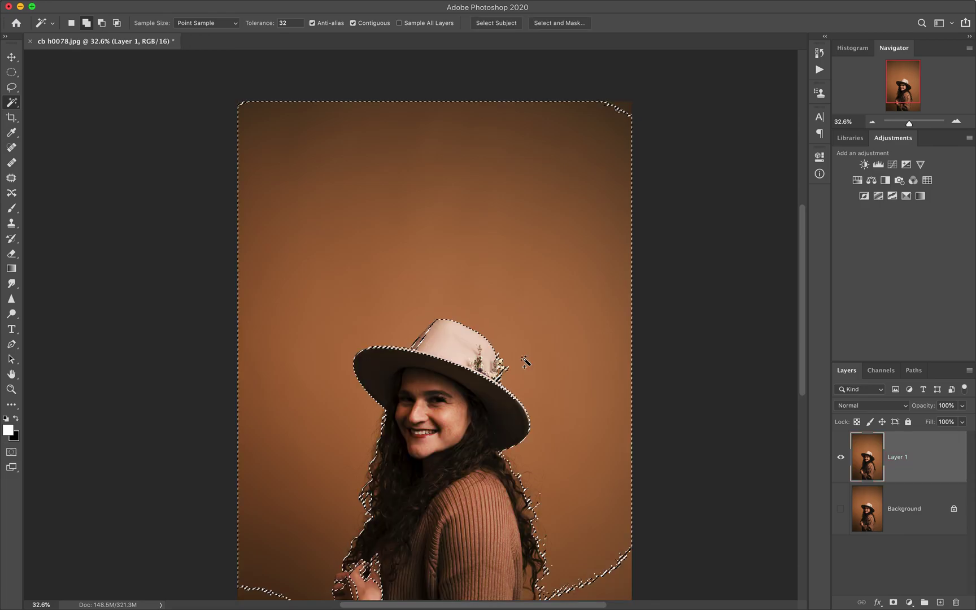
pyautogui.press('super+d')
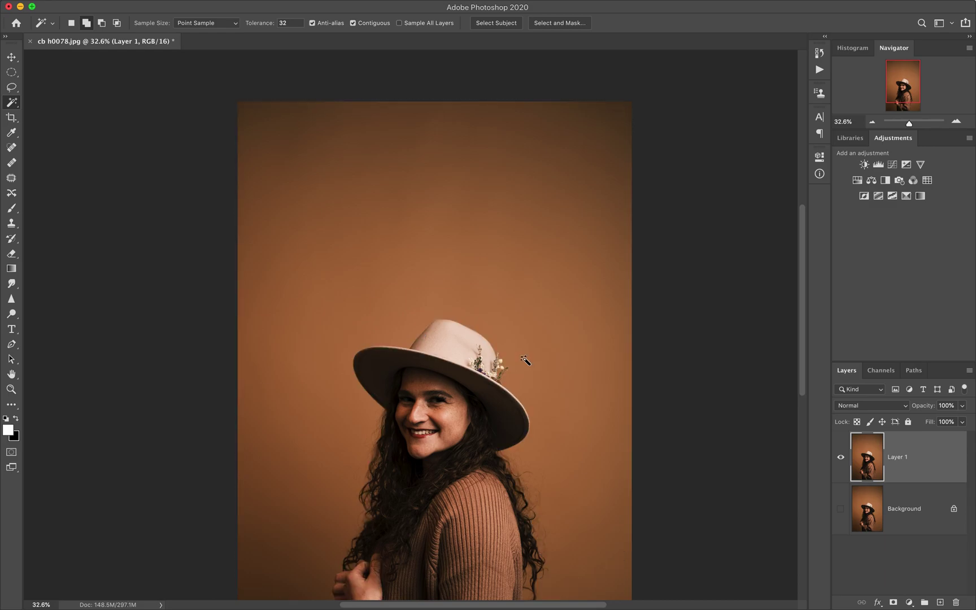
pyautogui.rightClick(12, 103)
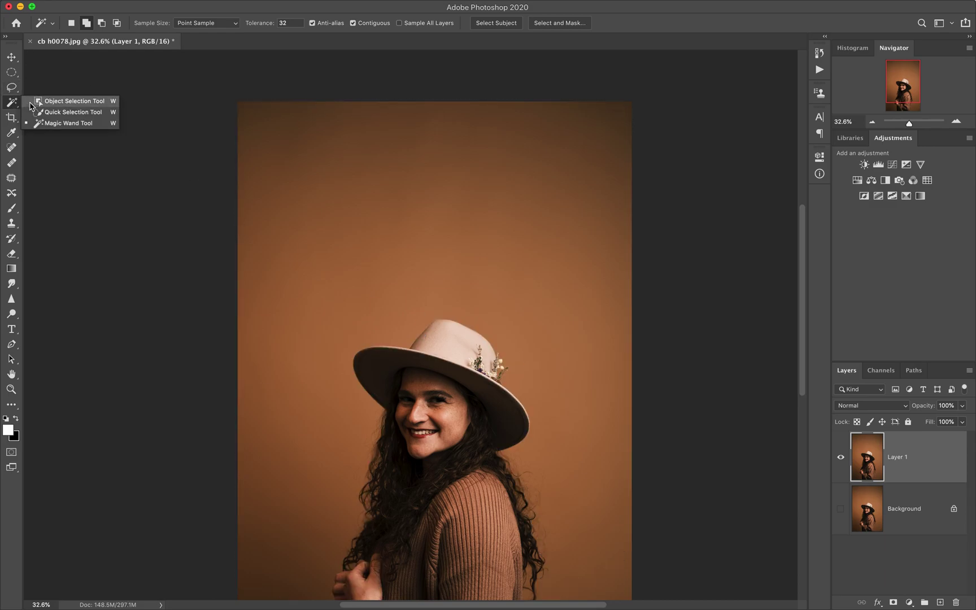
pyautogui.click(60, 111)
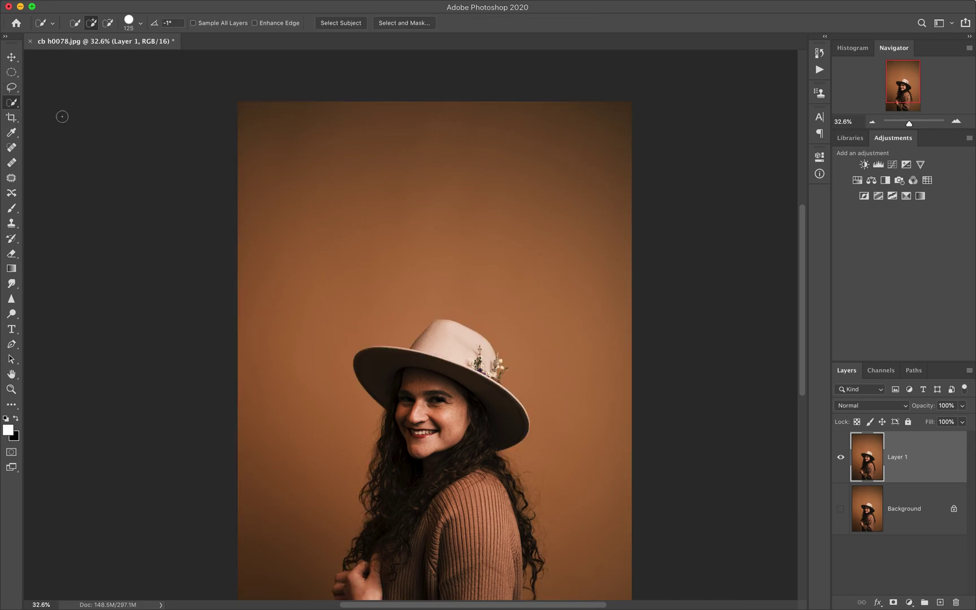
# Step: Extend the canvas above and on both sides of the portrait with the Crop tool, and undo the applied crop
pyautogui.click(11, 118)
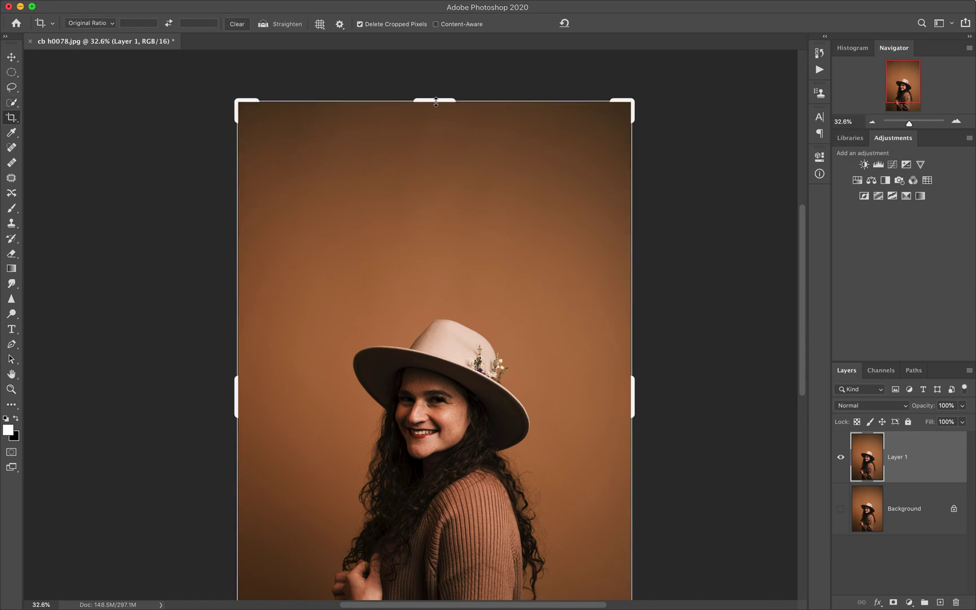
pyautogui.moveTo(435, 101); pyautogui.dragTo(446, 58)
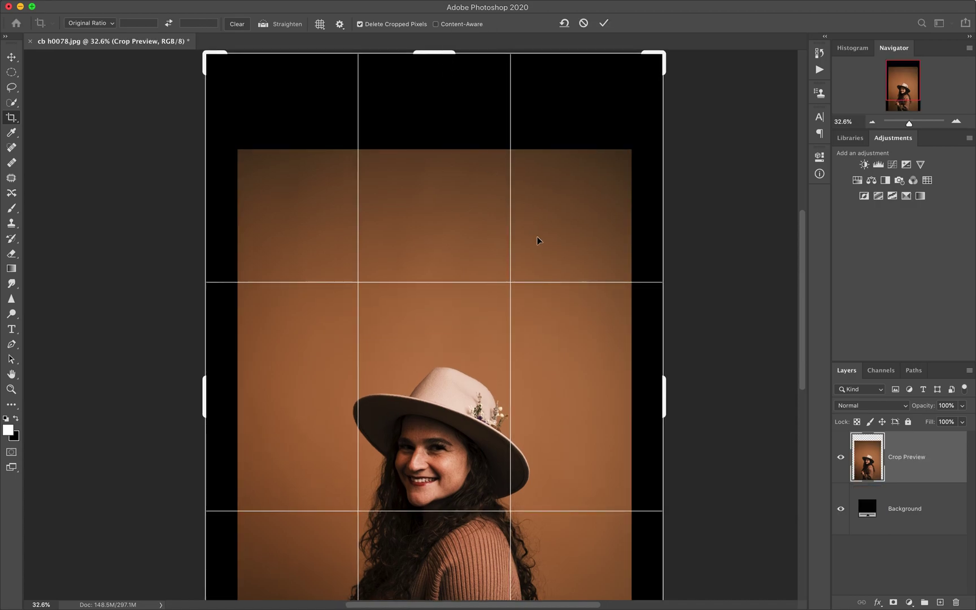
pyautogui.scroll(-5, 553, 373)
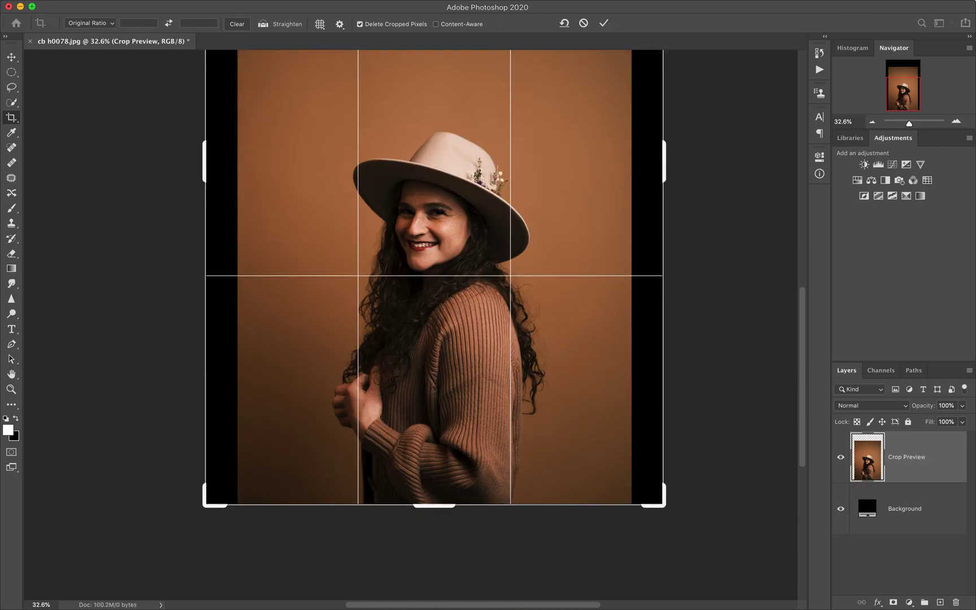
pyautogui.scroll(-5, 553, 371)
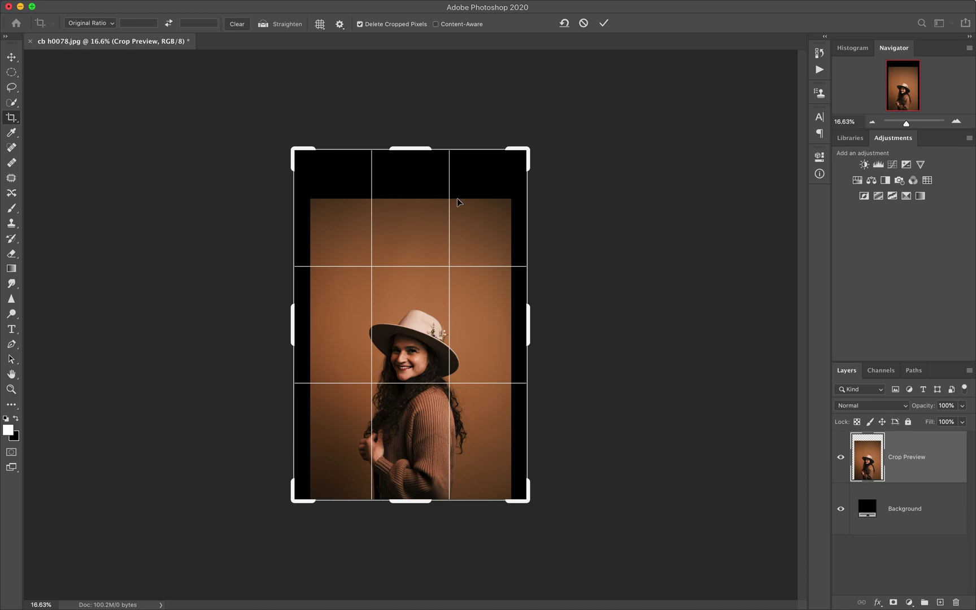
pyautogui.moveTo(411, 149); pyautogui.dragTo(412, 125)
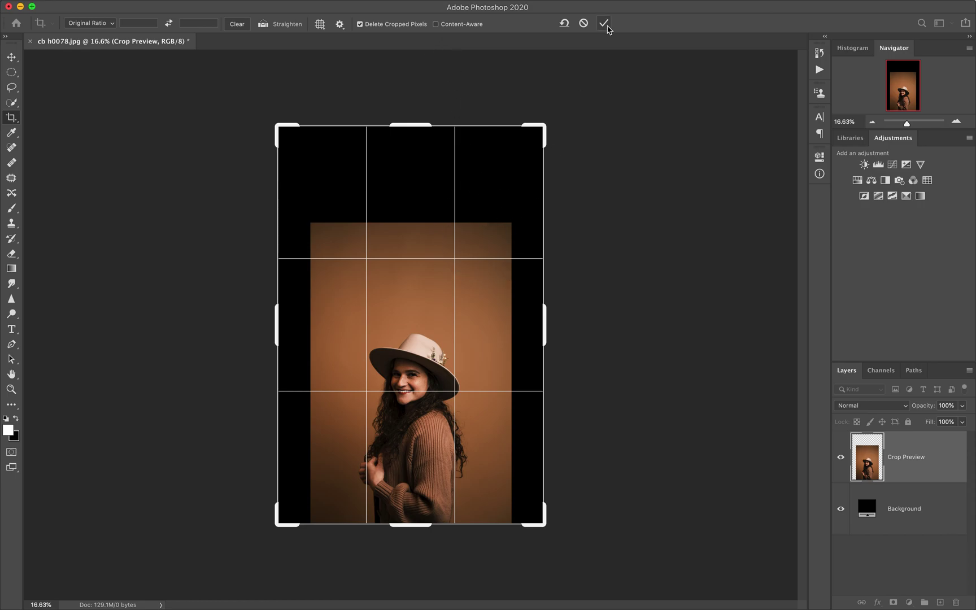
pyautogui.click(604, 23)
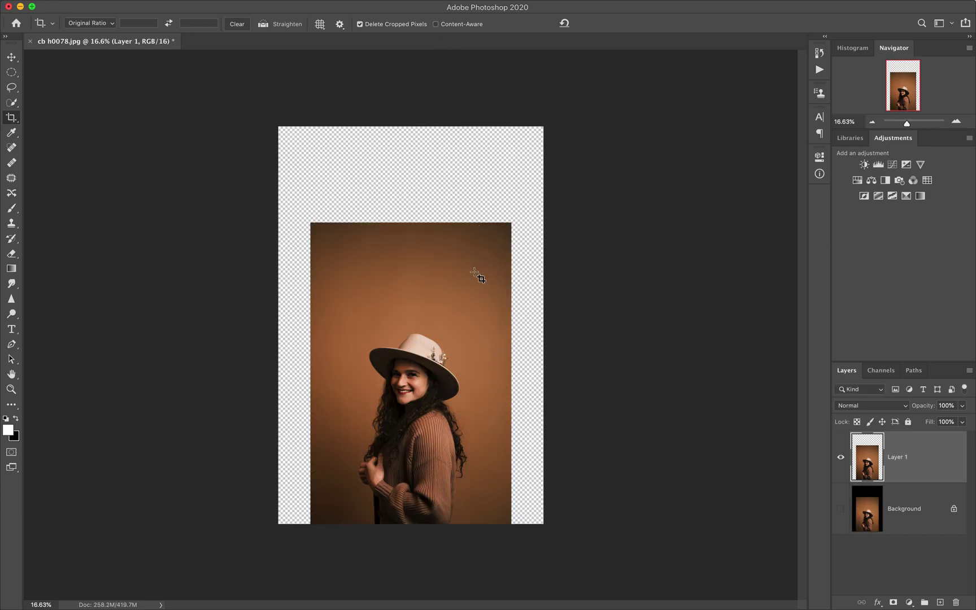
pyautogui.press('super')
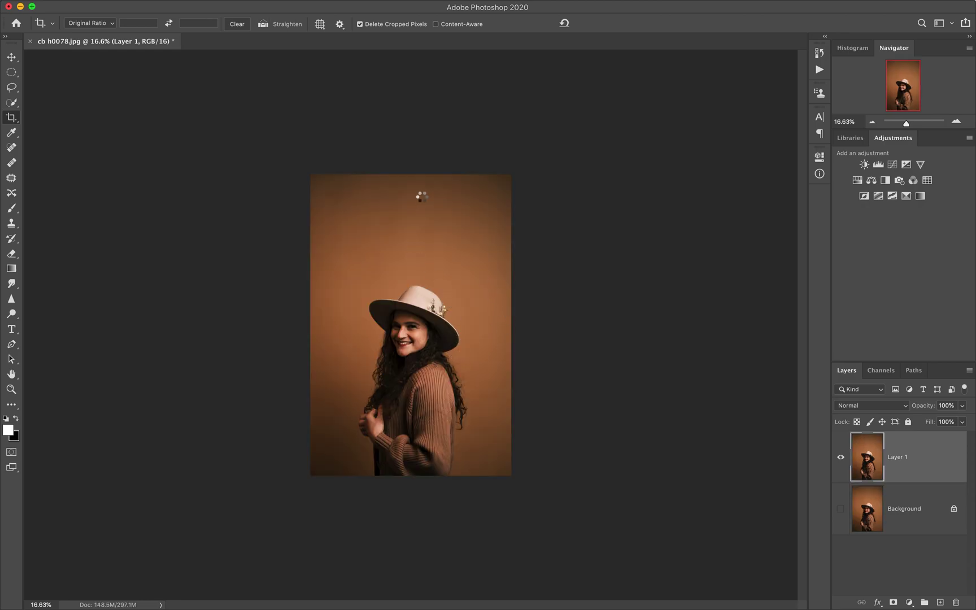
# Step: Dismiss the error message and force Lightroom Classic to quit
pyautogui.click(568, 205)
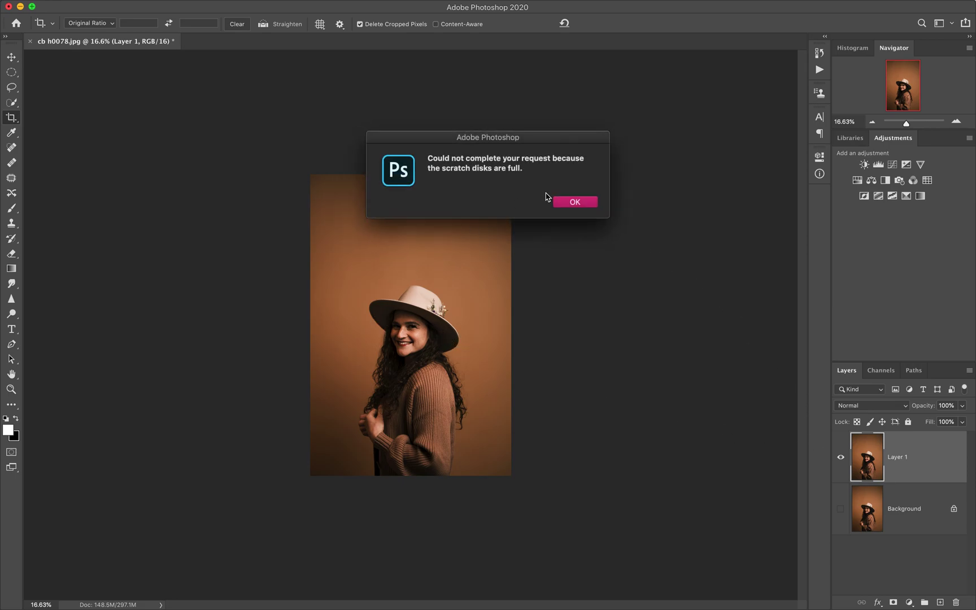
pyautogui.click(569, 204)
pyautogui.press('super+alt+Escape')
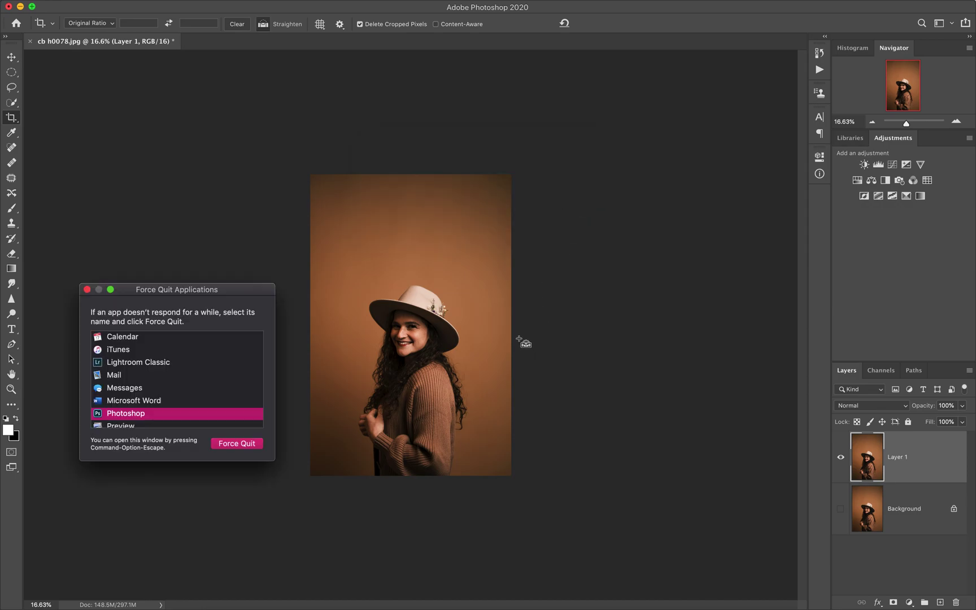
pyautogui.click(171, 367)
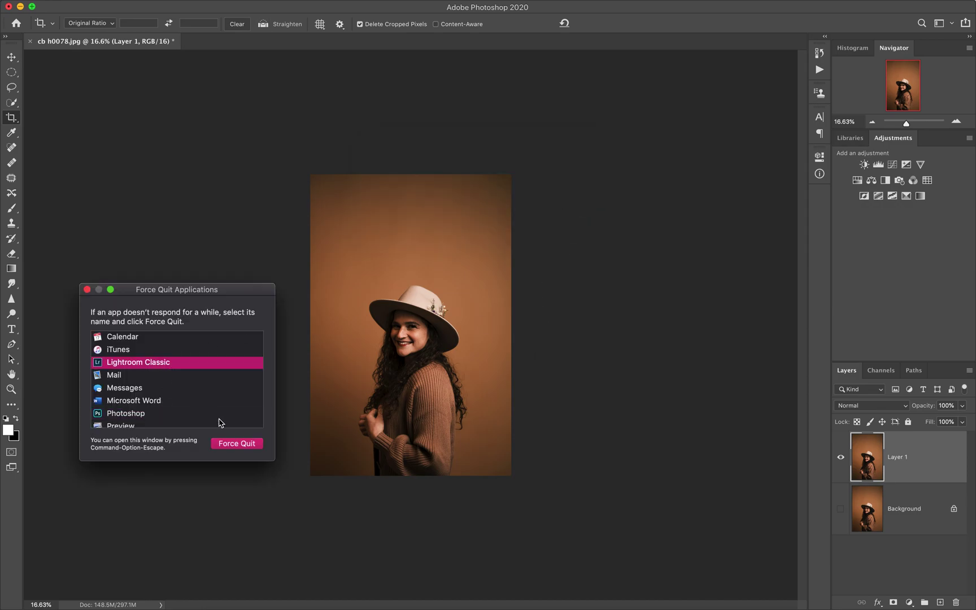
pyautogui.click(232, 445)
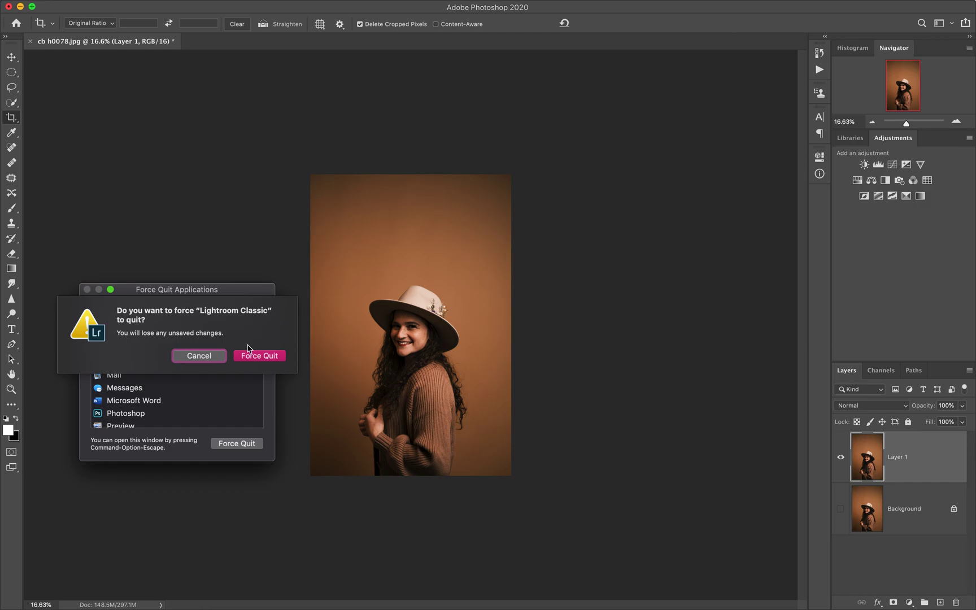
pyautogui.click(87, 289)
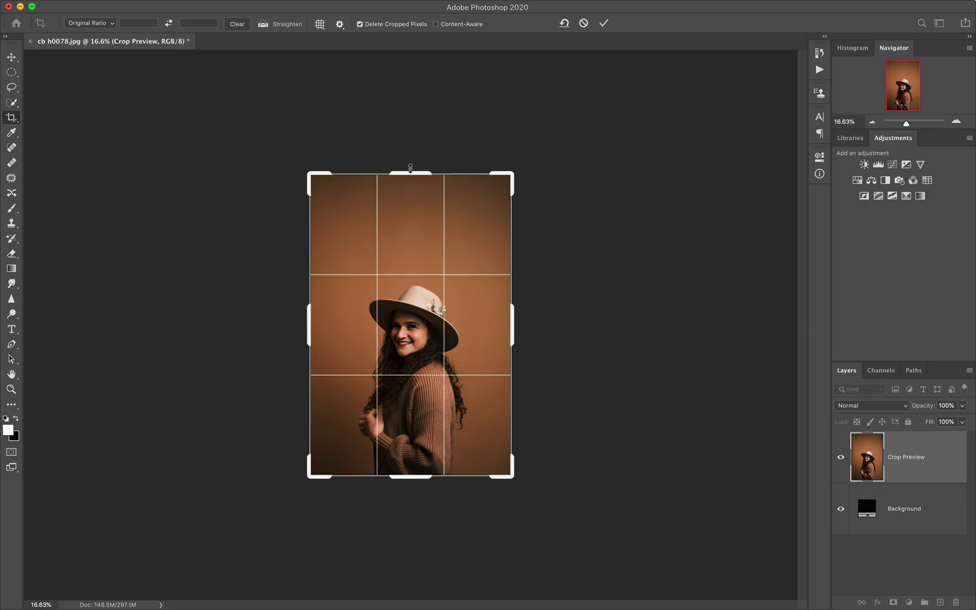
# Step: Extend the canvas above and beside the portrait with a Content-Aware crop, and clear the leftover selection
pyautogui.moveTo(410, 168); pyautogui.dragTo(410, 146)
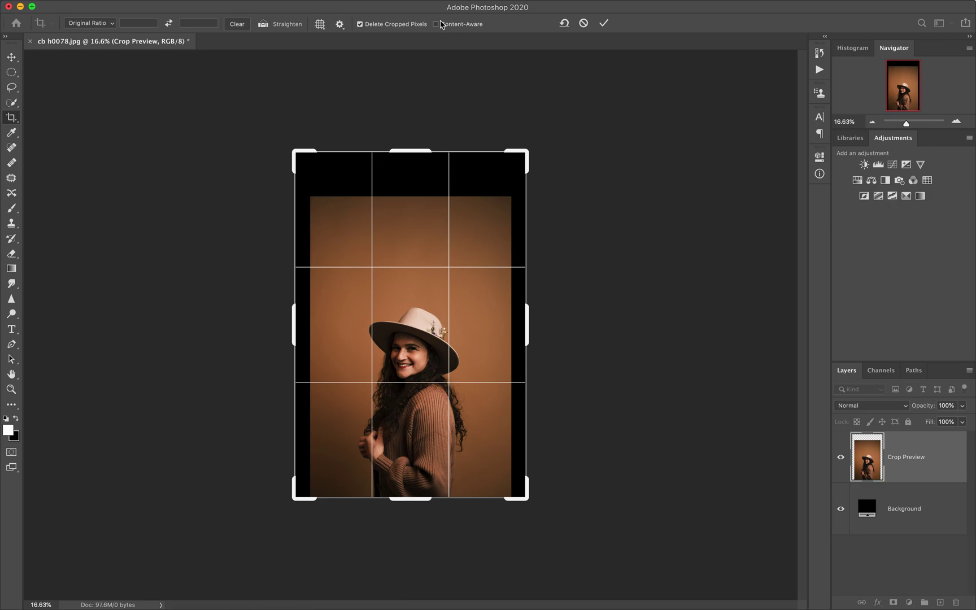
pyautogui.click(604, 24)
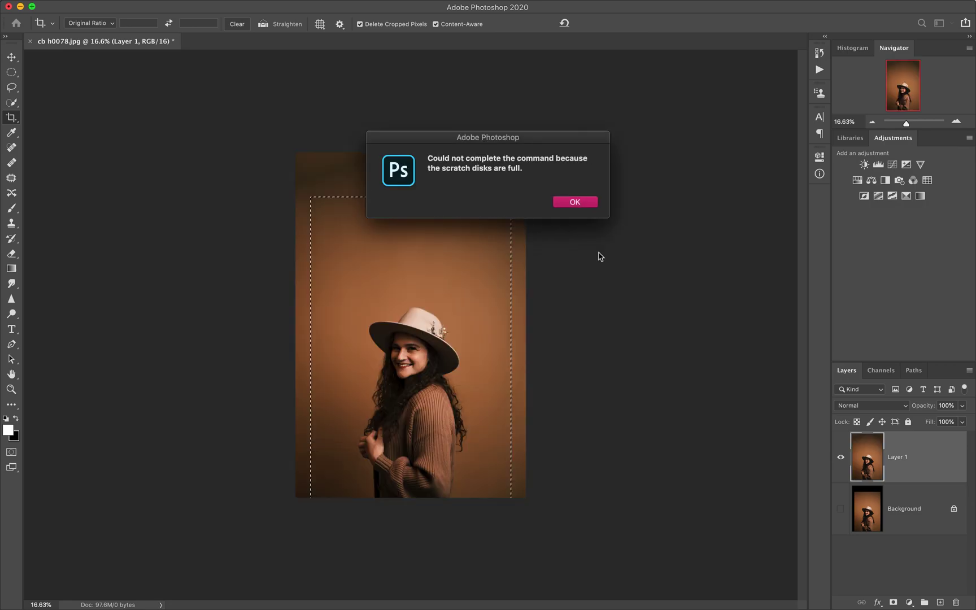
pyautogui.click(592, 201)
pyautogui.click(583, 204)
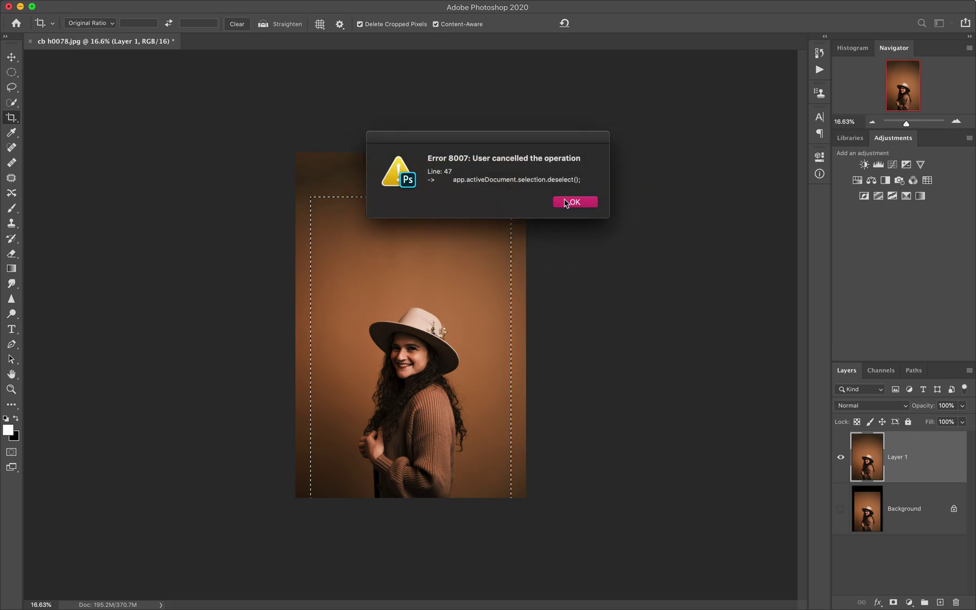
pyautogui.click(569, 205)
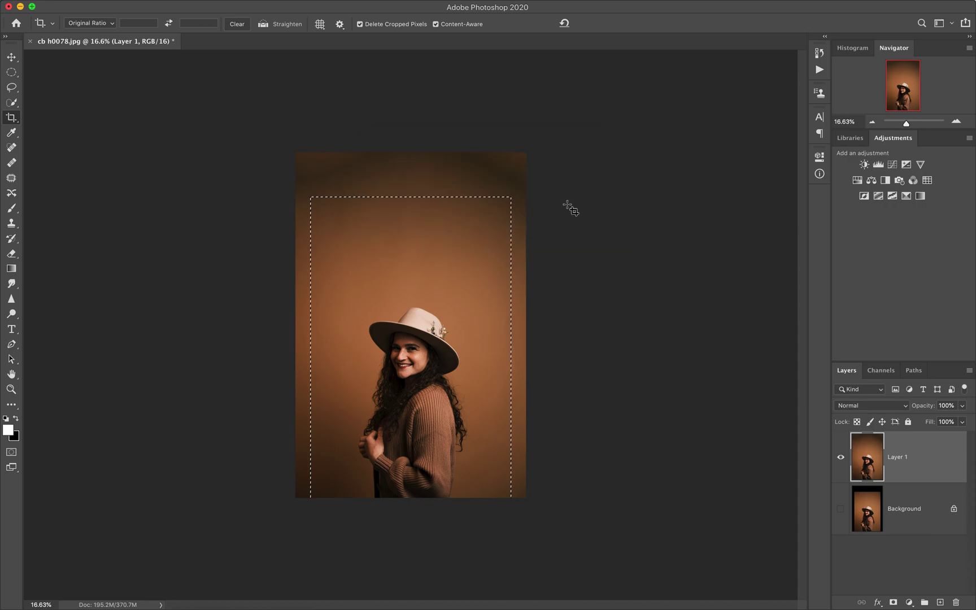
pyautogui.press('super+d')
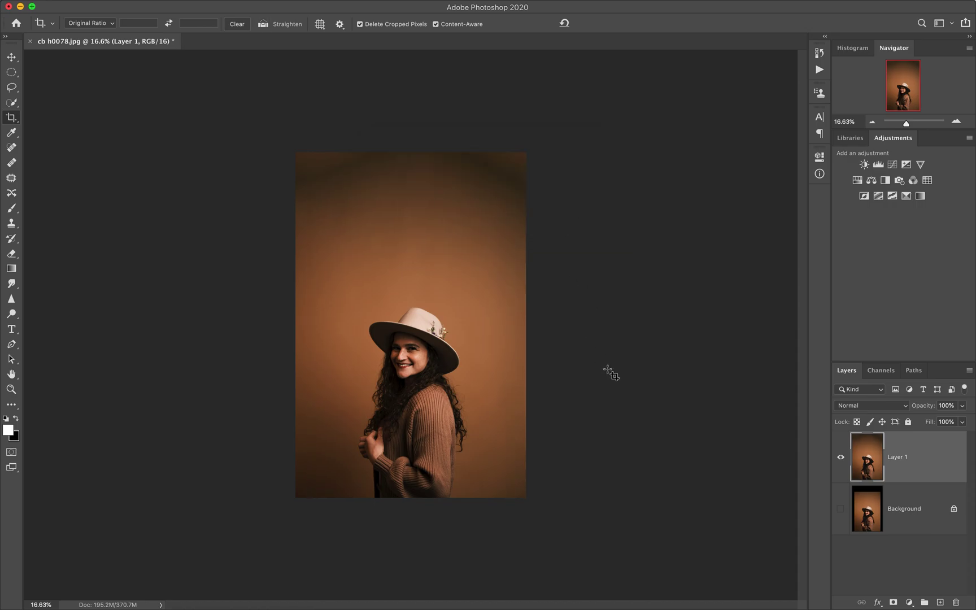
# Step: Switch Layer 1's visibility off and on, delete the layer, and undo the deletion
pyautogui.click(841, 458)
pyautogui.click(841, 457)
pyautogui.click(841, 458)
pyautogui.click(842, 459)
pyautogui.press('Delete')
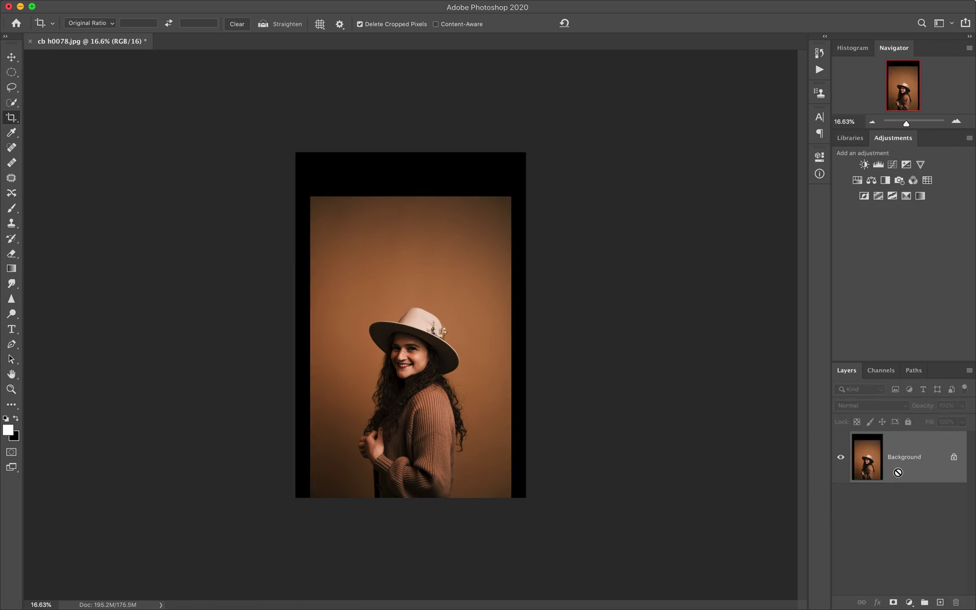
pyautogui.press('super+z')
# Step: Compare the extended Layer 1 with the Background layer, and undo the Content-Aware crop
pyautogui.click(841, 508)
pyautogui.click(840, 456)
pyautogui.click(840, 456)
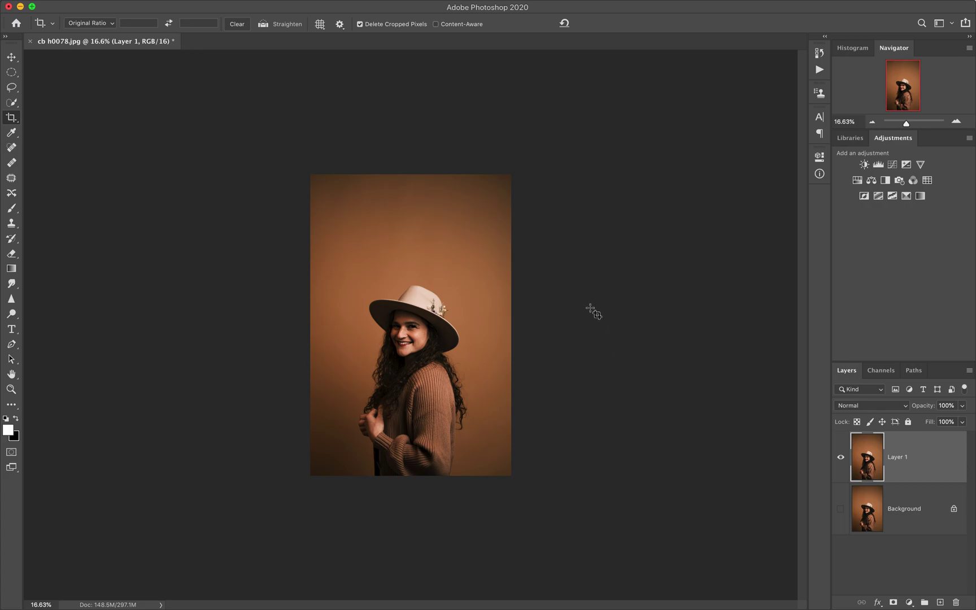
# Step: Sample the backdrop's brown as the foreground colour, paint over the upper backdrop with the 800 px Brush, and undo the painting
pyautogui.click(18, 133)
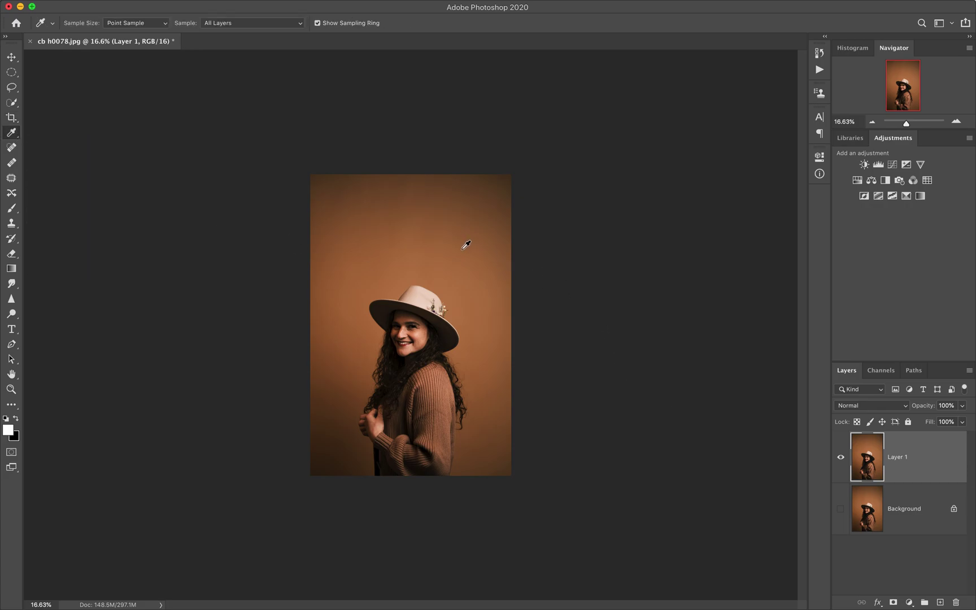
pyautogui.press('b')
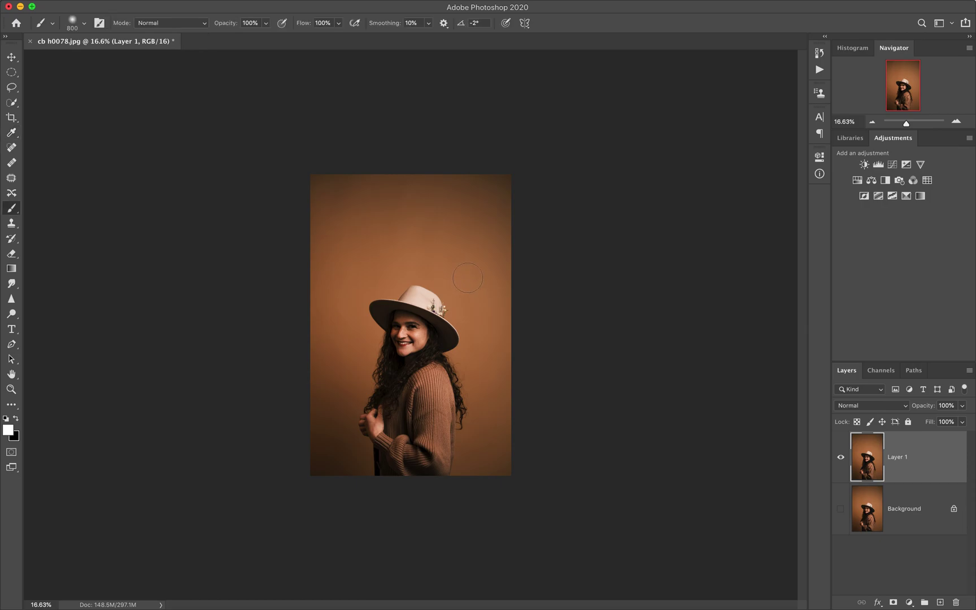
pyautogui.keyDown('alt'); pyautogui.click(476, 265); pyautogui.keyUp('alt')
pyautogui.moveTo(490, 175)
pyautogui.mouseDown()
pyautogui.moveTo(493, 166)
pyautogui.moveTo(497, 203)
pyautogui.moveTo(455, 209)
pyautogui.moveTo(608, 350)
pyautogui.mouseUp()
pyautogui.moveTo(431, 181)
pyautogui.mouseDown()
pyautogui.moveTo(377, 169)
pyautogui.moveTo(331, 174)
pyautogui.moveTo(310, 190)
pyautogui.moveTo(321, 215)
pyautogui.moveTo(320, 285)
pyautogui.moveTo(342, 216)
pyautogui.moveTo(355, 205)
pyautogui.moveTo(380, 241)
pyautogui.moveTo(448, 232)
pyautogui.mouseUp()
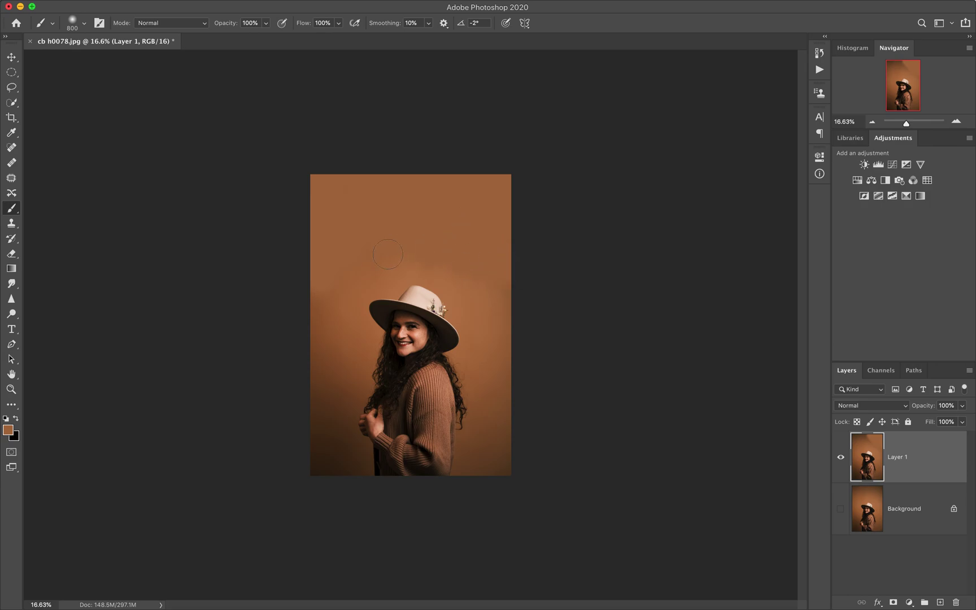
pyautogui.moveTo(325, 292); pyautogui.dragTo(311, 304)
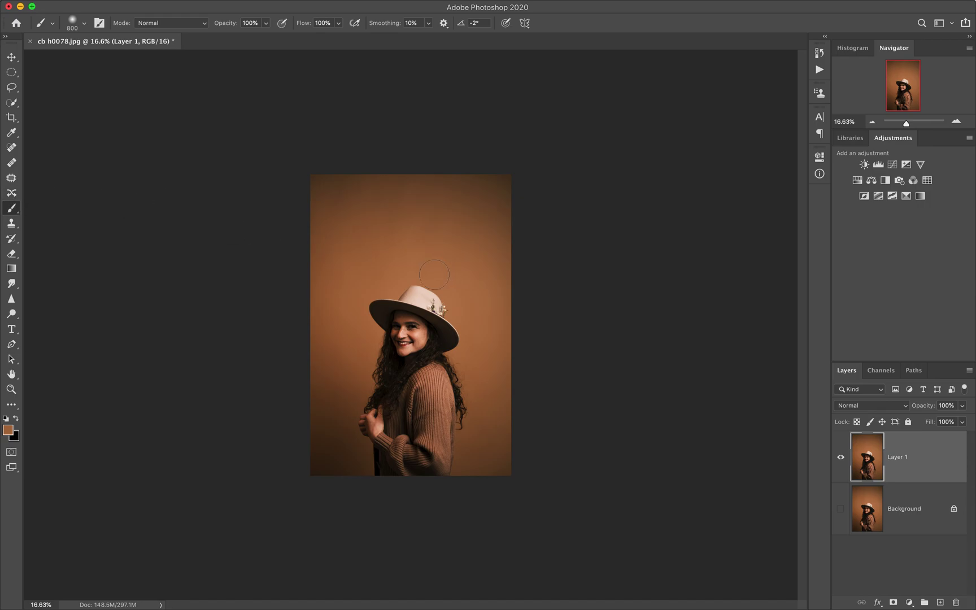
# Step: Remove small blemishes from the woman's cheek and nose with the Spot Healing Brush at 35 px
pyautogui.scroll(12, 439, 270)
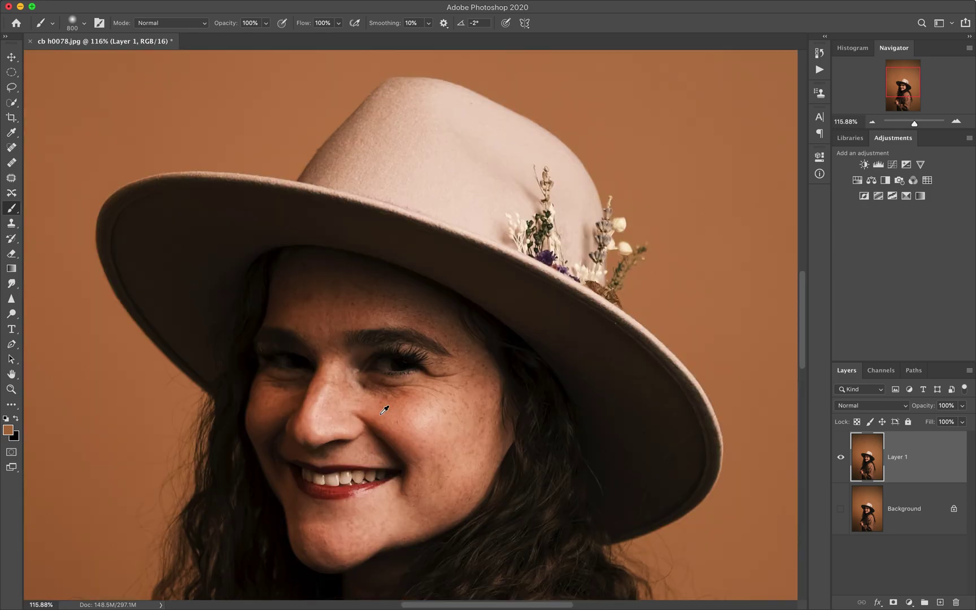
pyautogui.scroll(3, 384, 409)
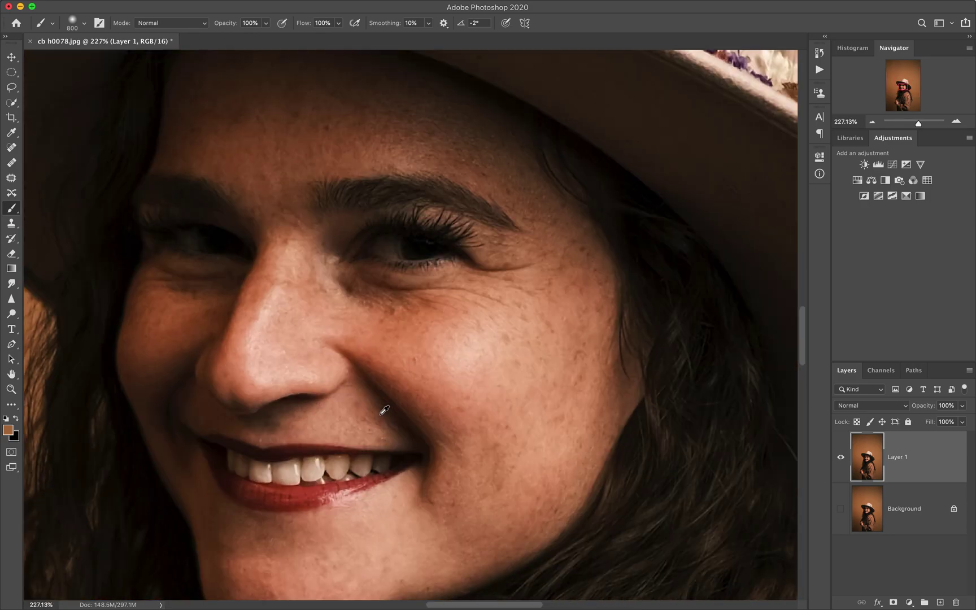
pyautogui.click(13, 149)
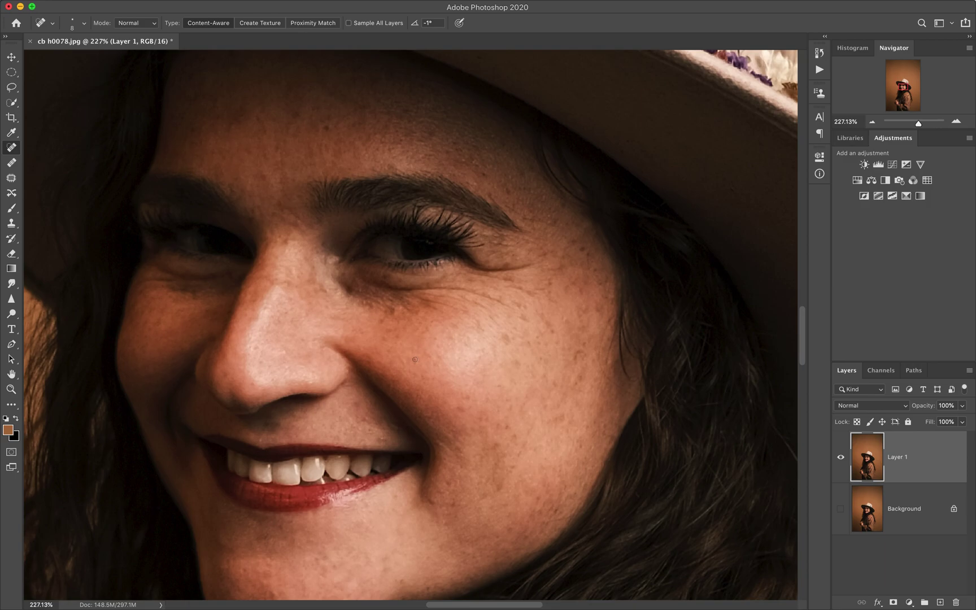
pyautogui.press(']')
pyautogui.press(']')
pyautogui.press(']')
pyautogui.press(']')
pyautogui.press(']')
pyautogui.moveTo(417, 360); pyautogui.dragTo(407, 358)
pyautogui.click(251, 383)
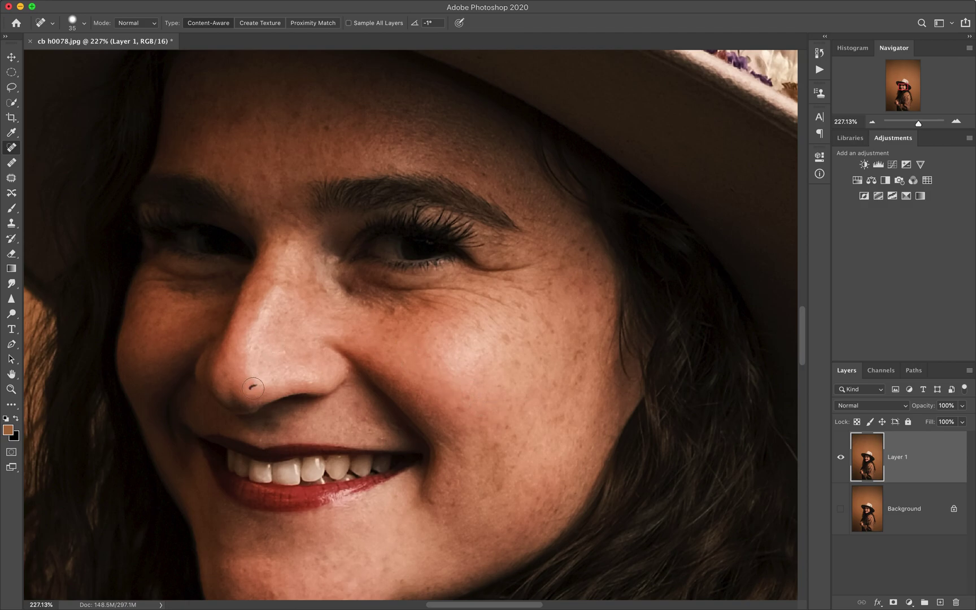
pyautogui.click(256, 349)
# Step: Remove the small spots on the woman's forehead, chin and jaw with the Spot Healing Brush
pyautogui.click(478, 171)
pyautogui.click(327, 129)
pyautogui.click(240, 117)
pyautogui.press('space')
pyautogui.moveTo(435, 402); pyautogui.dragTo(431, 209)
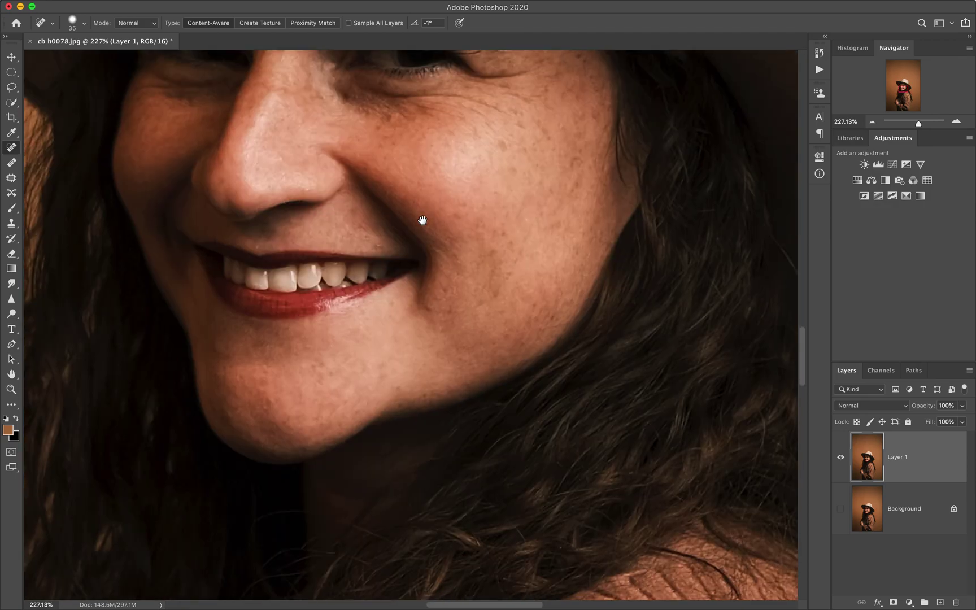
pyautogui.moveTo(271, 399); pyautogui.dragTo(268, 392)
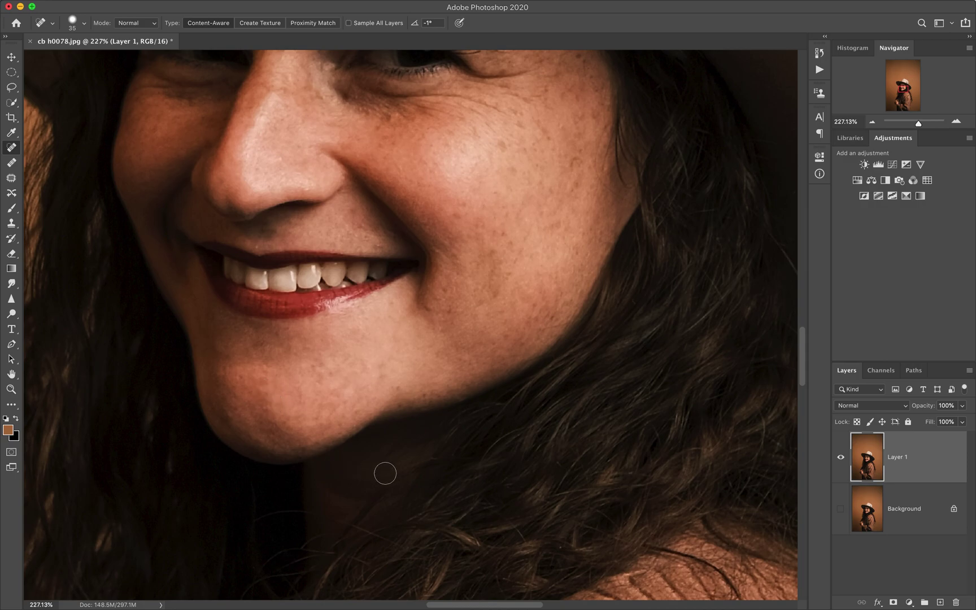
pyautogui.click(396, 388)
# Step: Set the Healing Brush to 50 px, sample clean cheek skin and heal the dark spots on the lower cheek
pyautogui.click(13, 164)
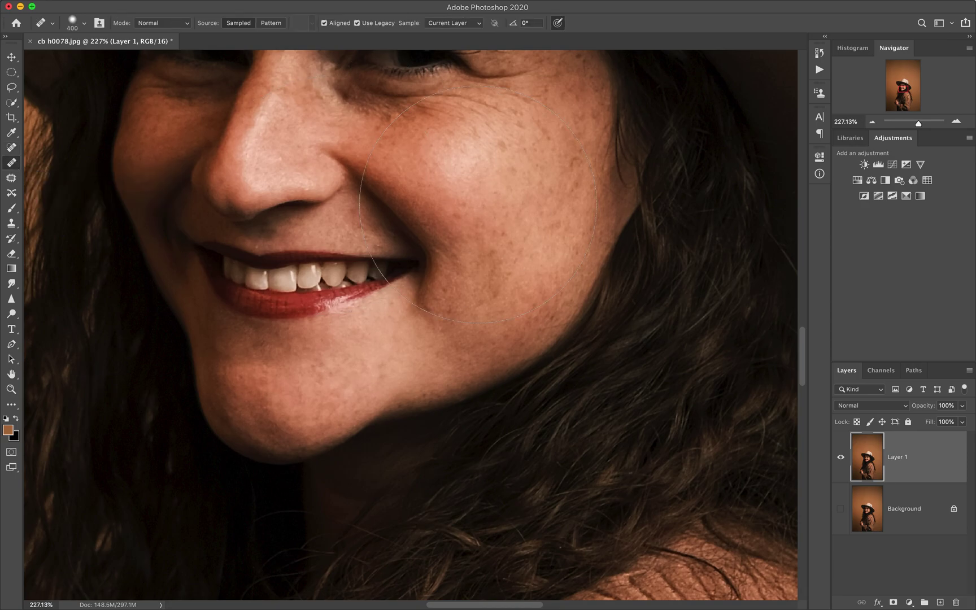
pyautogui.press('[')
pyautogui.press('[')
pyautogui.press('[')
pyautogui.press('[')
pyautogui.press('[')
pyautogui.press('[')
pyautogui.press('[')
pyautogui.press('[')
pyautogui.press('[')
pyautogui.press('[')
pyautogui.keyDown('alt'); pyautogui.click(508, 201); pyautogui.keyUp('alt')
pyautogui.moveTo(504, 237); pyautogui.dragTo(509, 239)
pyautogui.click(539, 292)
# Step: Sample clean skin on the upper cheek and heal the spots below the eye and beside the mouth corner
pyautogui.keyDown('alt'); pyautogui.click(486, 158); pyautogui.keyUp('alt')
pyautogui.click(501, 148)
pyautogui.moveTo(501, 147); pyautogui.dragTo(502, 149)
pyautogui.click(444, 261)
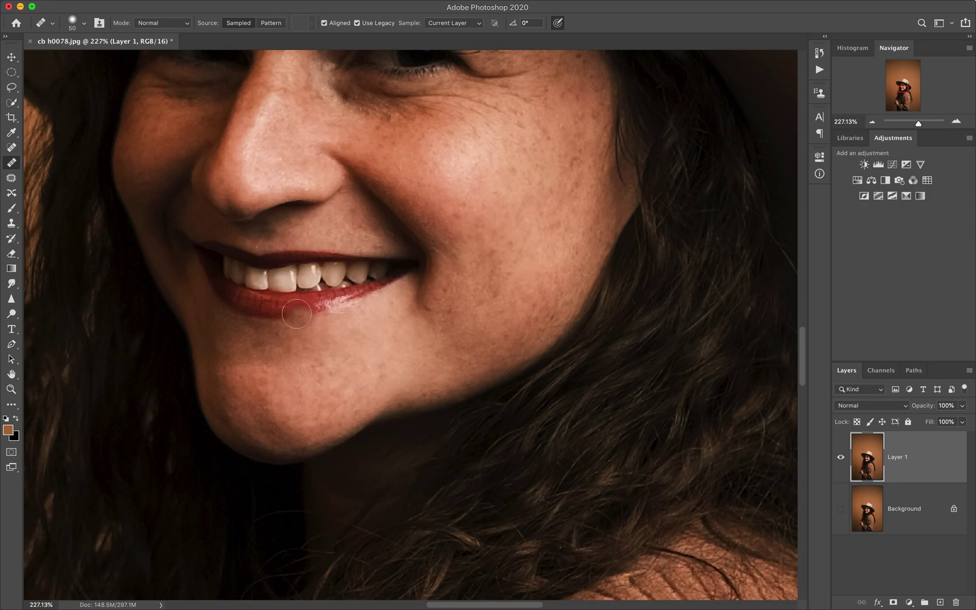
# Step: Try painting over the lower lip with the Healing Brush using a source sampled from the teeth
pyautogui.keyDown('alt'); pyautogui.click(298, 273); pyautogui.keyUp('alt')
pyautogui.moveTo(298, 304); pyautogui.dragTo(279, 302)
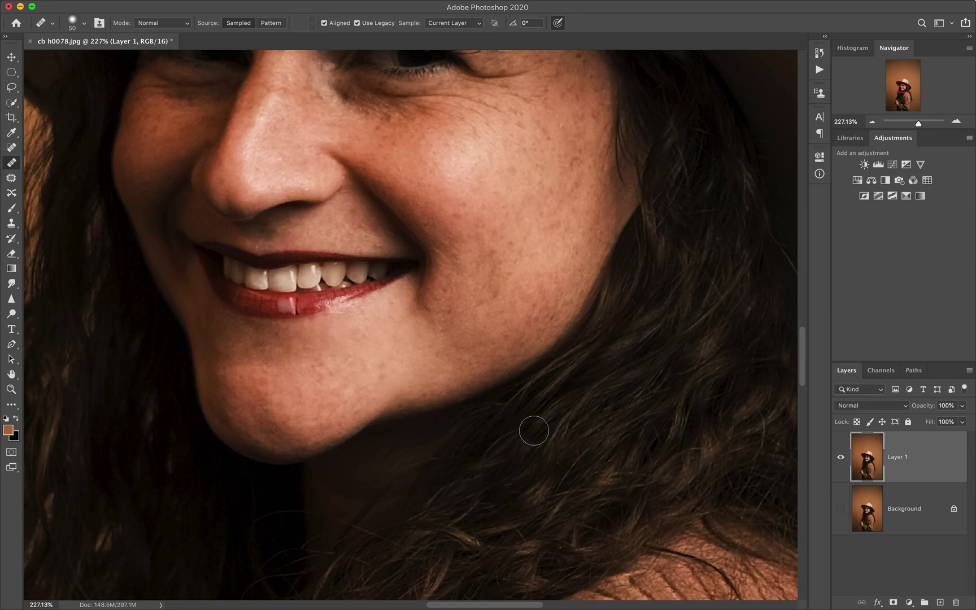
pyautogui.click(327, 323)
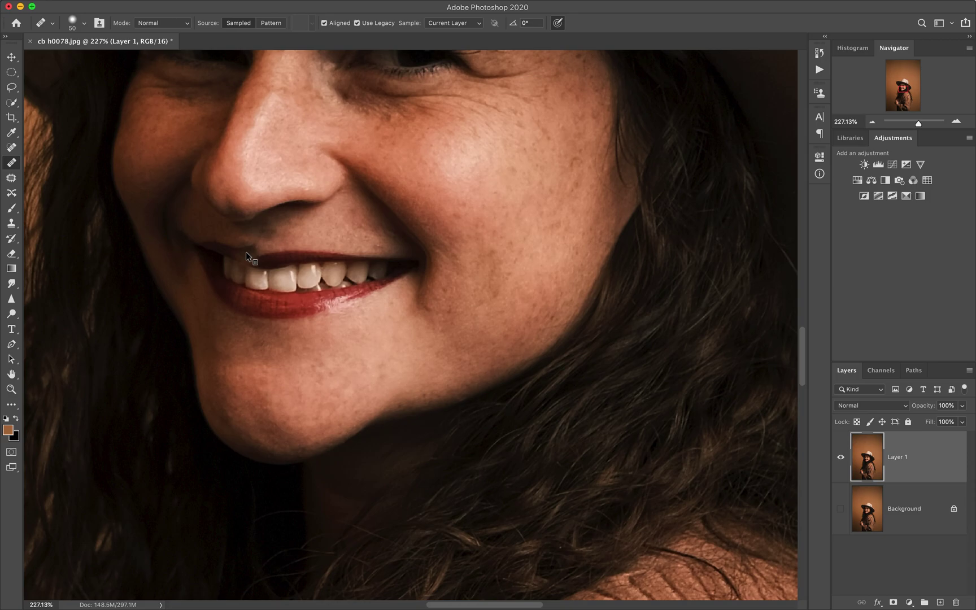
pyautogui.scroll(1, 246, 252)
pyautogui.click(334, 307)
pyautogui.scroll(-5, 334, 306)
pyautogui.scroll(8, 333, 306)
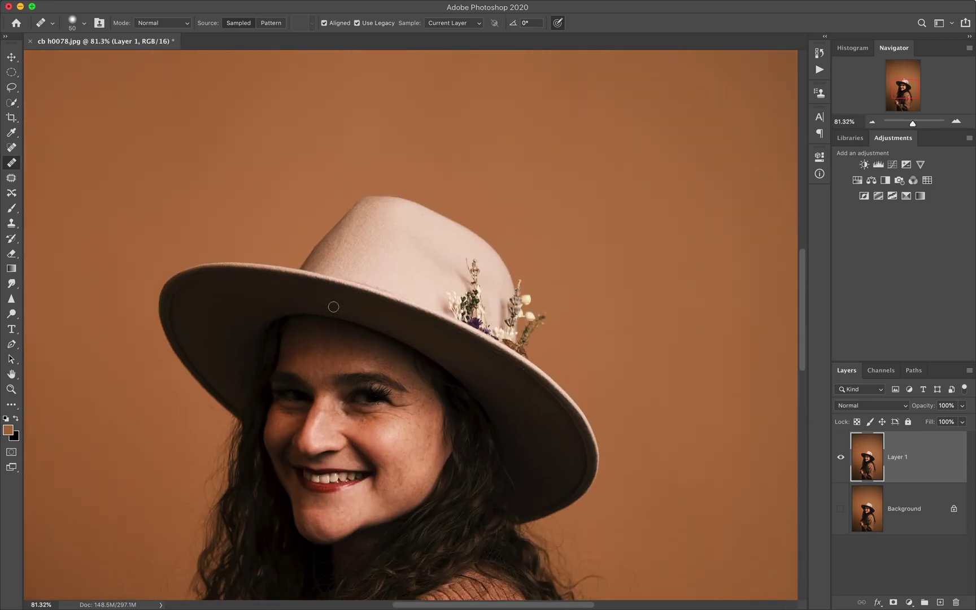
pyautogui.scroll(-3, 333, 306)
pyautogui.scroll(-3, 333, 306)
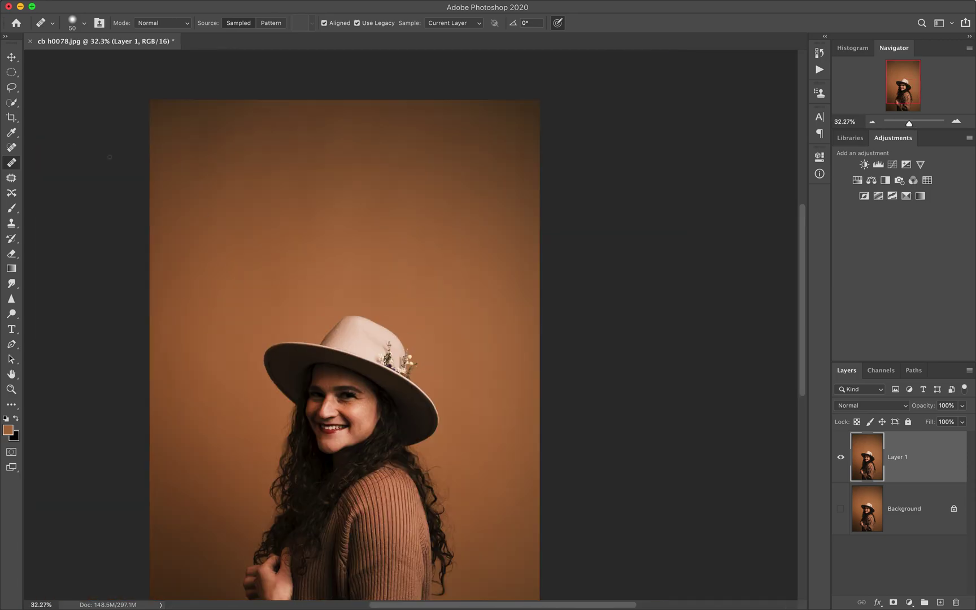
# Step: Outline the upper-right background area with the Patch tool, patch it from nearby plain background and deselect
pyautogui.click(11, 177)
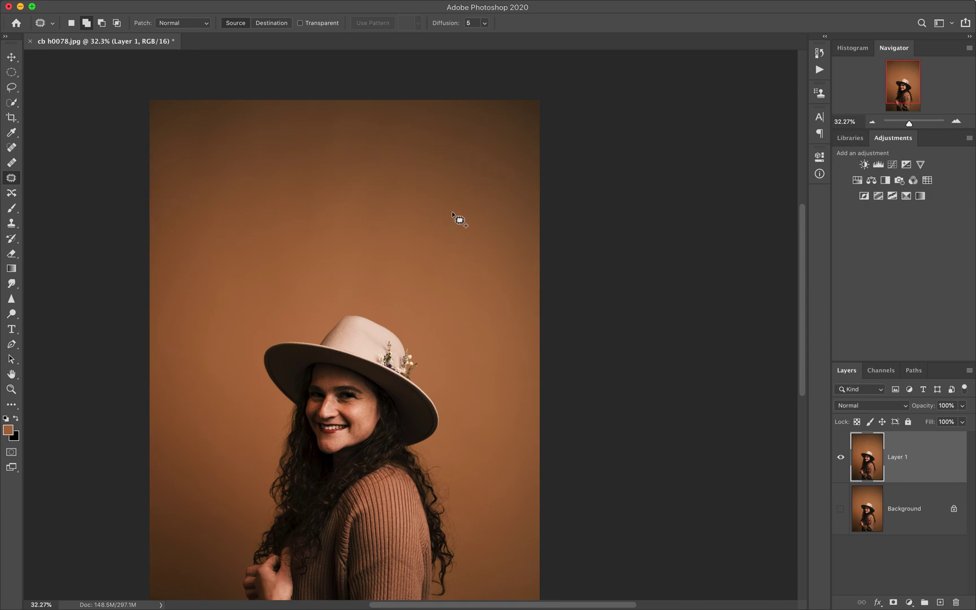
pyautogui.moveTo(547, 89)
pyautogui.mouseDown()
pyautogui.moveTo(475, 70)
pyautogui.moveTo(426, 74)
pyautogui.moveTo(366, 100)
pyautogui.moveTo(355, 141)
pyautogui.moveTo(372, 216)
pyautogui.moveTo(421, 256)
pyautogui.moveTo(516, 262)
pyautogui.moveTo(541, 224)
pyautogui.moveTo(562, 79)
pyautogui.mouseUp()
pyautogui.moveTo(476, 155); pyautogui.dragTo(371, 189)
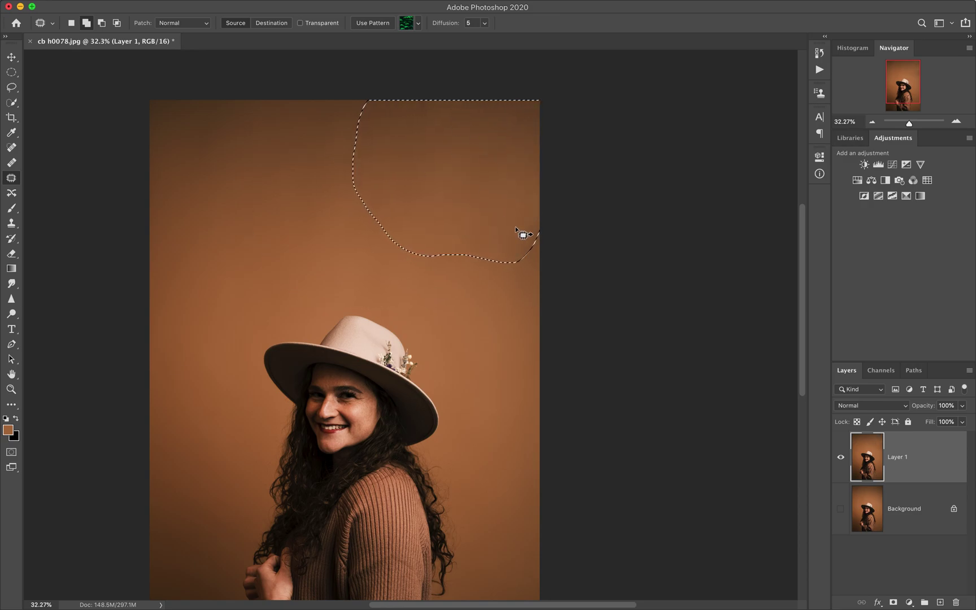
pyautogui.press('super+d')
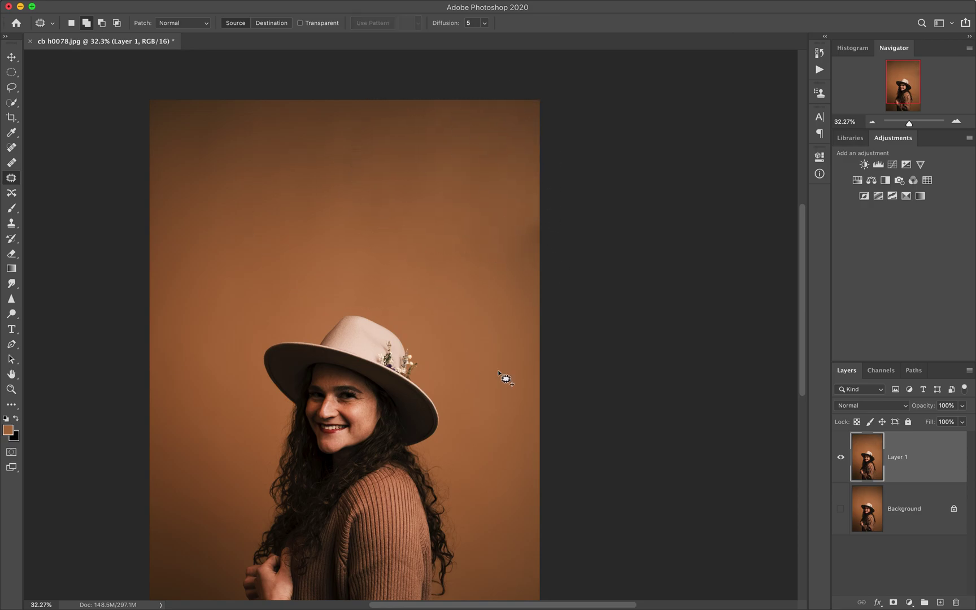
# Step: Try to patch out the left end of the hat brim with plain background, undo it and deselect
pyautogui.moveTo(255, 340)
pyautogui.mouseDown()
pyautogui.moveTo(243, 378)
pyautogui.moveTo(259, 400)
pyautogui.mouseUp()
pyautogui.moveTo(296, 345); pyautogui.dragTo(273, 327)
pyautogui.moveTo(309, 255)
pyautogui.mouseDown()
pyautogui.moveTo(285, 290)
pyautogui.moveTo(310, 255)
pyautogui.moveTo(334, 255)
pyautogui.mouseUp()
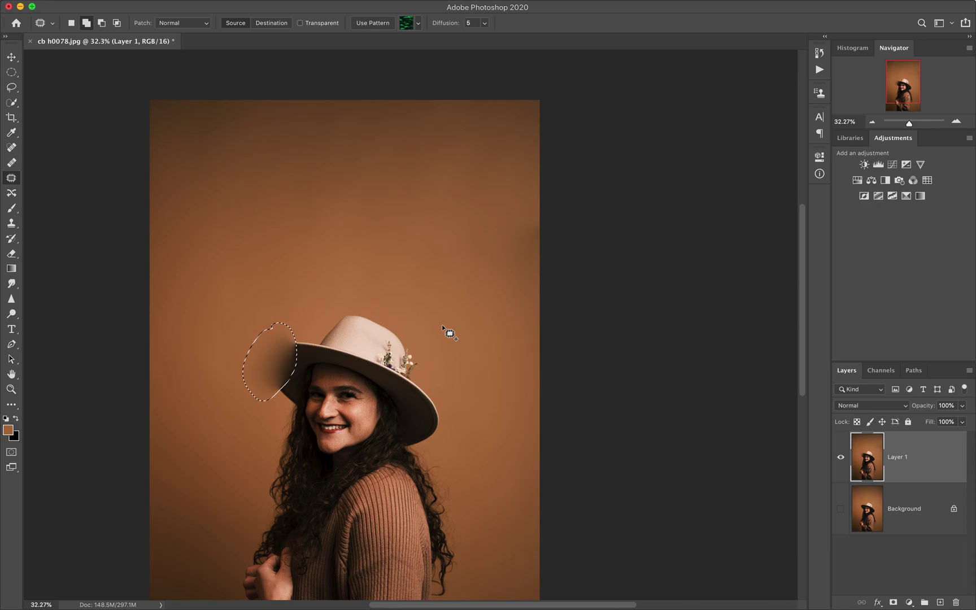
pyautogui.press('super+z')
pyautogui.press('super+d')
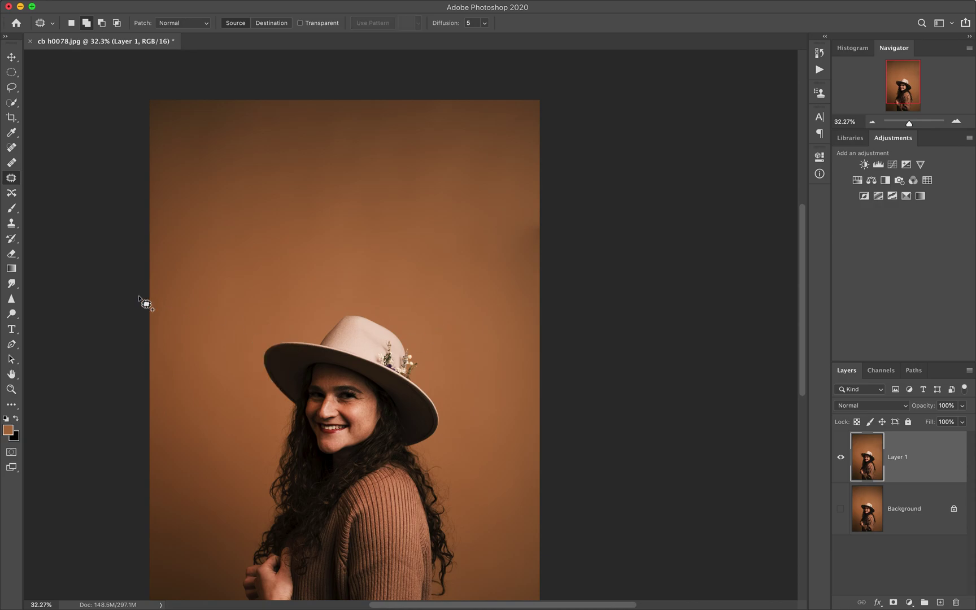
# Step: Try moving the left part of the hat brim above the hat with Content-Aware Move, undo it and deselect
pyautogui.click(11, 192)
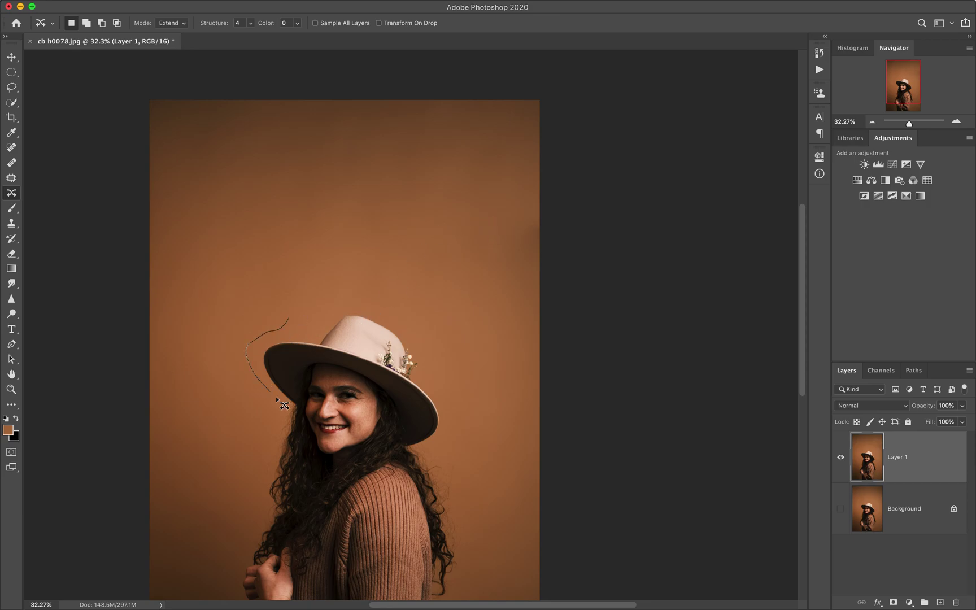
pyautogui.moveTo(275, 396)
pyautogui.mouseDown()
pyautogui.moveTo(316, 366)
pyautogui.moveTo(290, 320)
pyautogui.moveTo(290, 328)
pyautogui.moveTo(291, 258)
pyautogui.mouseUp()
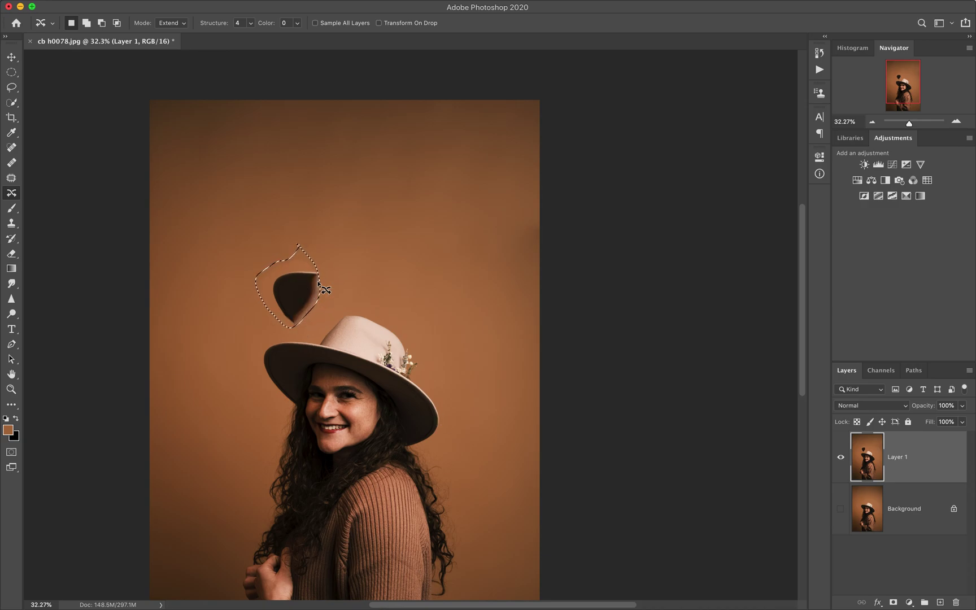
pyautogui.press('super+z')
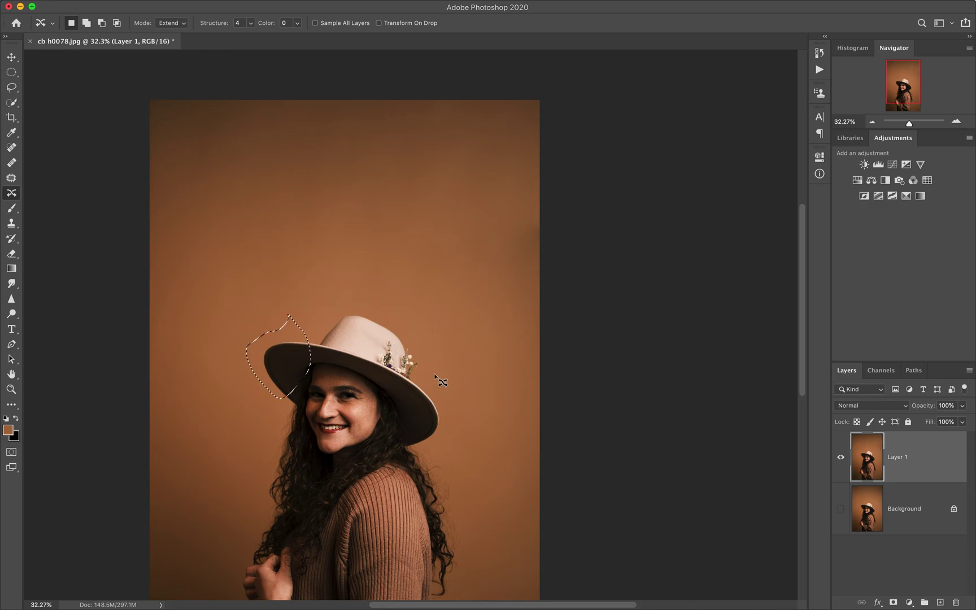
pyautogui.press('super+d')
# Step: Sample the hat's cream colour and brush one soft-edged and one hard-edged blob onto the upper background
pyautogui.click(11, 207)
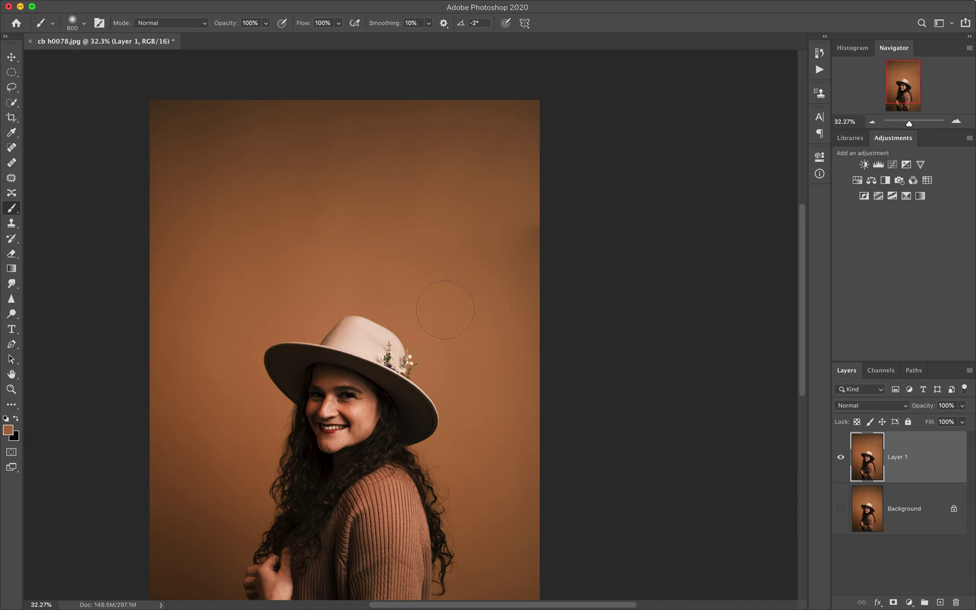
pyautogui.keyDown('alt'); pyautogui.click(370, 322); pyautogui.keyUp('alt')
pyautogui.moveTo(420, 209)
pyautogui.mouseDown()
pyautogui.moveTo(409, 132)
pyautogui.moveTo(424, 118)
pyautogui.moveTo(536, 159)
pyautogui.moveTo(394, 219)
pyautogui.moveTo(429, 218)
pyautogui.mouseUp()
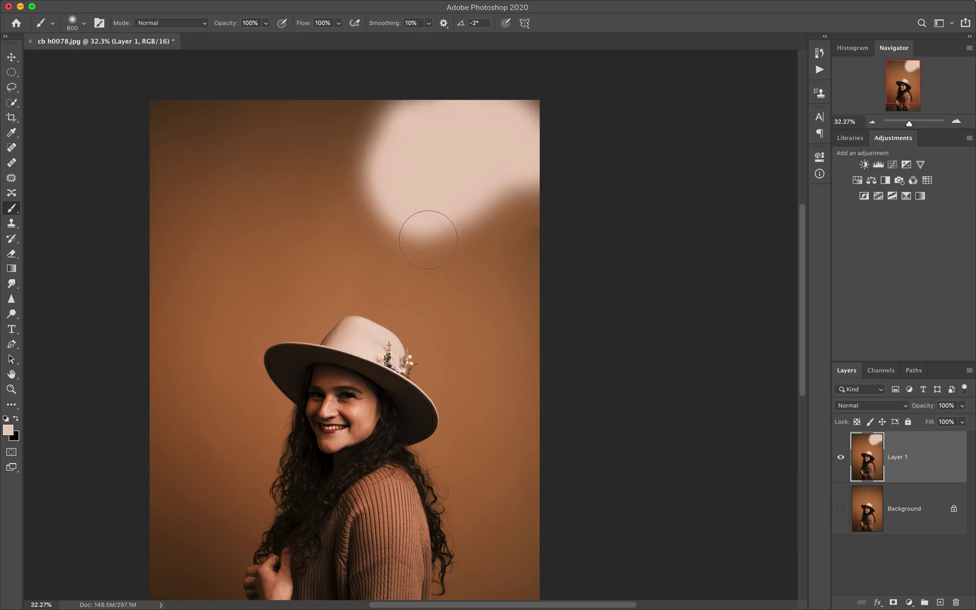
pyautogui.hotkey('shift', ']')
pyautogui.moveTo(294, 200); pyautogui.dragTo(287, 206)
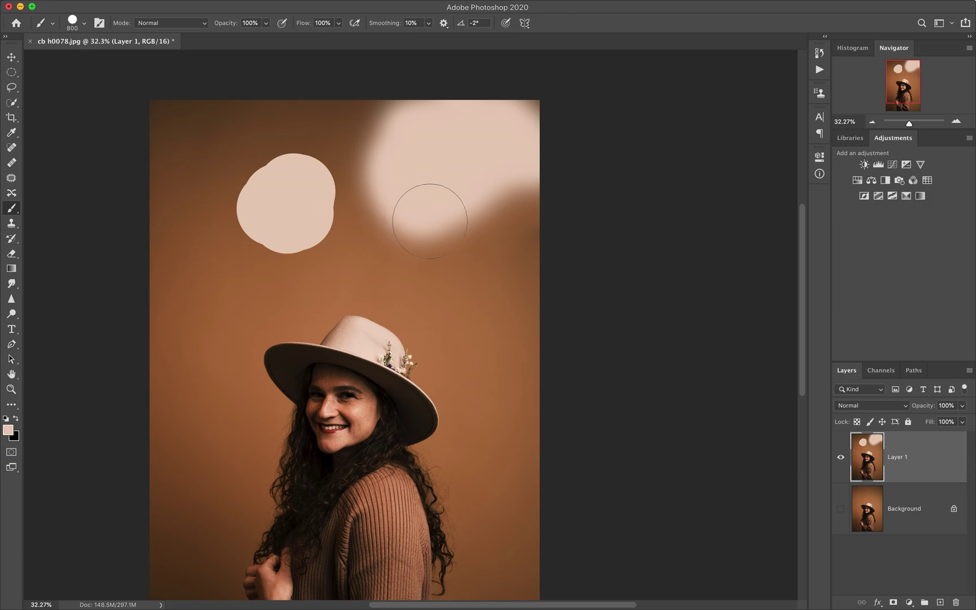
# Step: Brush faint blobs above the hat at 10% opacity and a solid blob on the upper-left background at 100% opacity
pyautogui.press('1')
pyautogui.moveTo(499, 283)
pyautogui.mouseDown()
pyautogui.moveTo(488, 301)
pyautogui.moveTo(497, 321)
pyautogui.mouseUp()
pyautogui.moveTo(357, 250)
pyautogui.mouseDown()
pyautogui.moveTo(392, 253)
pyautogui.moveTo(423, 293)
pyautogui.moveTo(456, 293)
pyautogui.mouseUp()
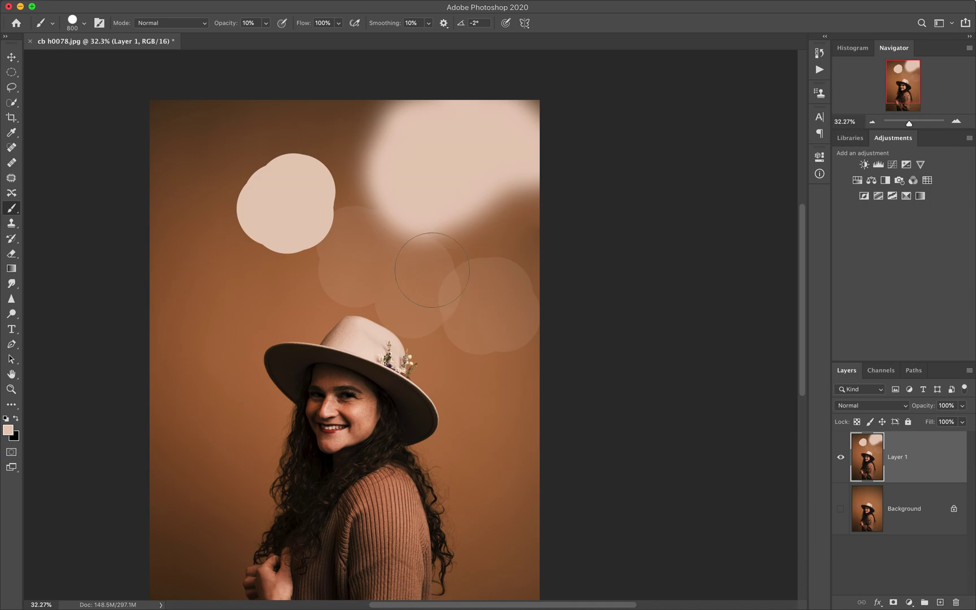
pyautogui.press('0')
pyautogui.moveTo(212, 197); pyautogui.dragTo(234, 231)
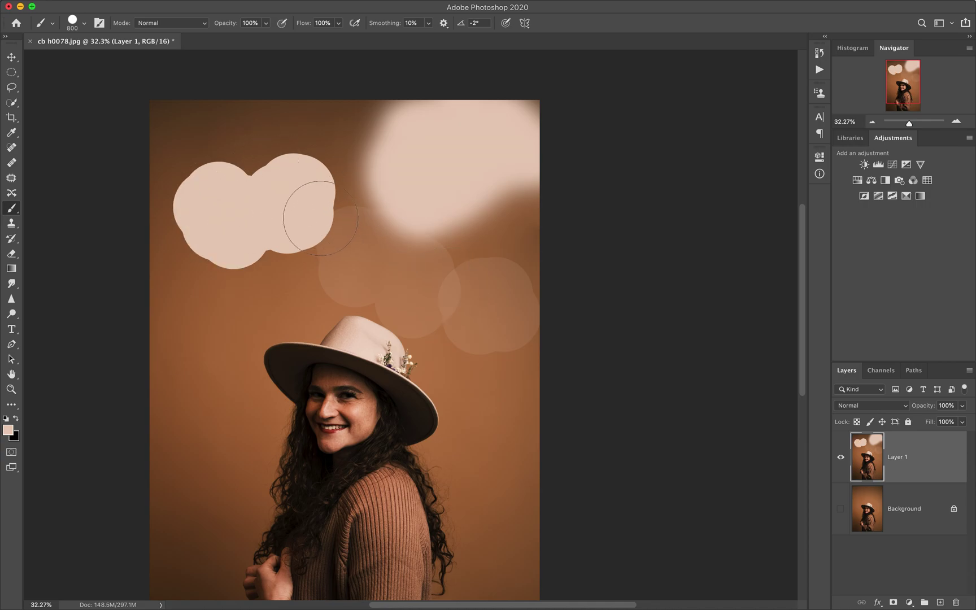
# Step: Undo all the cream brush strokes painted on the background
pyautogui.press('super+z')
pyautogui.press('super+z')
pyautogui.press('super+z')
pyautogui.press('super+z')
pyautogui.press('super+z')
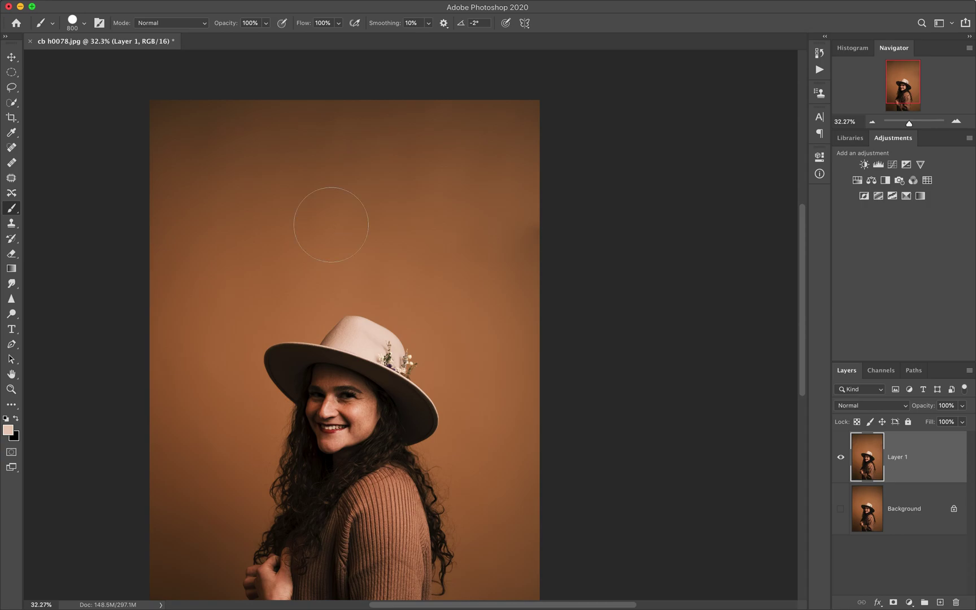
# Step: Clone the woman's hat and face onto the background above her with the Clone Stamp, undoing the first attempt and repeating it
pyautogui.click(11, 224)
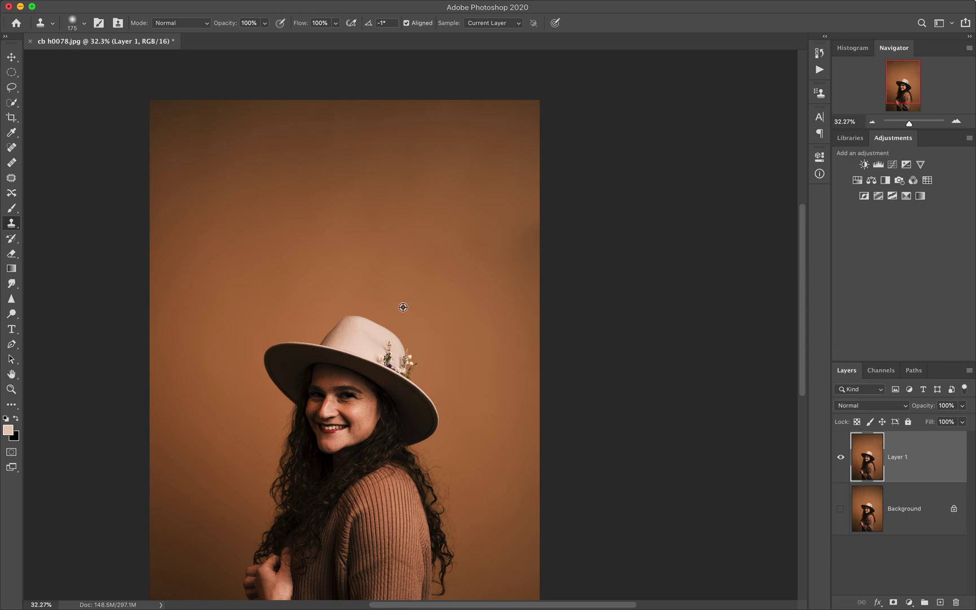
pyautogui.moveTo(363, 202)
pyautogui.mouseDown()
pyautogui.moveTo(346, 255)
pyautogui.moveTo(310, 235)
pyautogui.moveTo(332, 266)
pyautogui.moveTo(341, 260)
pyautogui.moveTo(316, 258)
pyautogui.moveTo(319, 316)
pyautogui.moveTo(338, 284)
pyautogui.moveTo(354, 296)
pyautogui.moveTo(365, 259)
pyautogui.moveTo(367, 267)
pyautogui.moveTo(365, 240)
pyautogui.moveTo(352, 232)
pyautogui.moveTo(387, 248)
pyautogui.moveTo(379, 285)
pyautogui.moveTo(335, 289)
pyautogui.moveTo(320, 331)
pyautogui.moveTo(366, 312)
pyautogui.mouseUp()
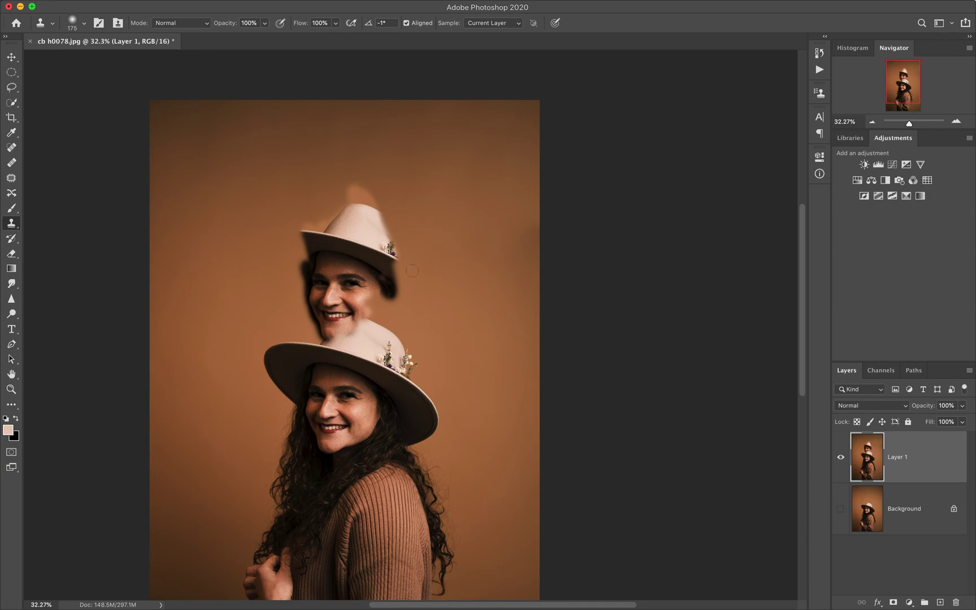
pyautogui.press('super+z')
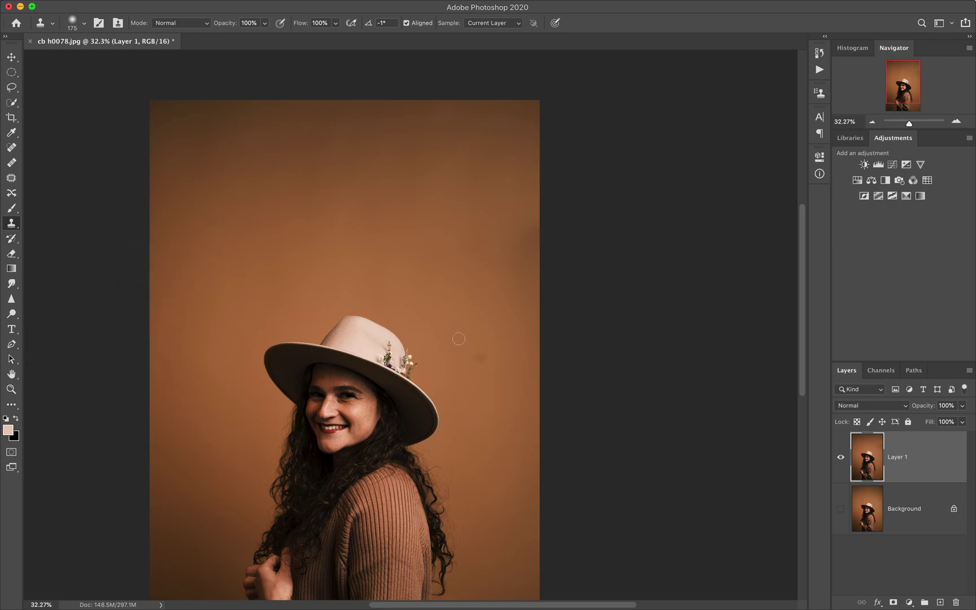
pyautogui.moveTo(329, 334); pyautogui.dragTo(347, 324)
pyautogui.moveTo(352, 221)
pyautogui.mouseDown()
pyautogui.moveTo(330, 197)
pyautogui.moveTo(368, 216)
pyautogui.moveTo(364, 242)
pyautogui.moveTo(342, 240)
pyautogui.moveTo(293, 265)
pyautogui.moveTo(384, 263)
pyautogui.moveTo(390, 291)
pyautogui.moveTo(339, 307)
pyautogui.moveTo(378, 297)
pyautogui.mouseUp()
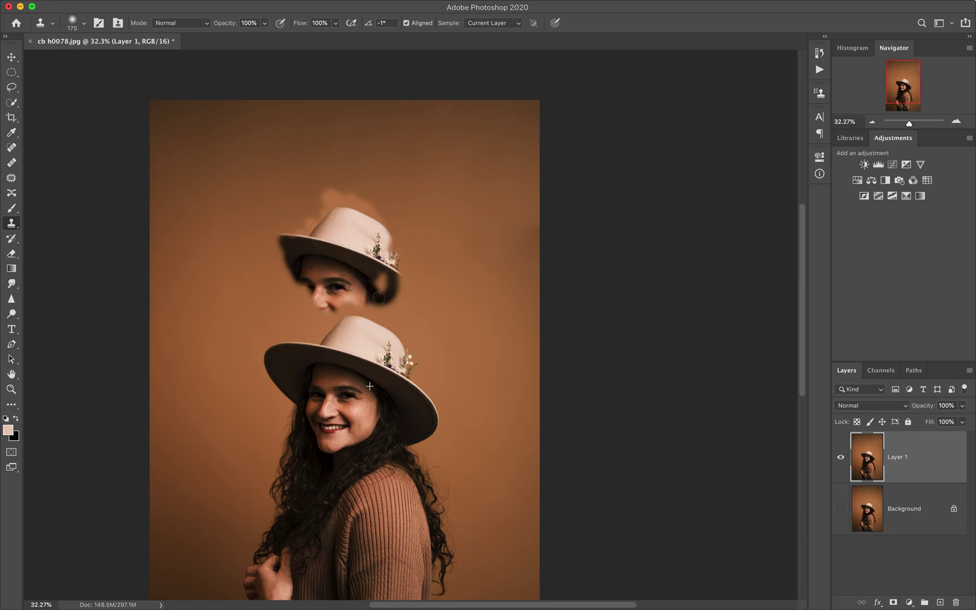
# Step: Paint away the cloned hat and face above the woman with an enlarged History Brush to restore the background
pyautogui.click(10, 240)
pyautogui.moveTo(305, 244)
pyautogui.mouseDown()
pyautogui.moveTo(301, 279)
pyautogui.moveTo(282, 261)
pyautogui.moveTo(288, 271)
pyautogui.moveTo(315, 291)
pyautogui.moveTo(307, 232)
pyautogui.moveTo(340, 269)
pyautogui.moveTo(342, 215)
pyautogui.moveTo(400, 251)
pyautogui.mouseUp()
pyautogui.press(']')
pyautogui.press(']')
pyautogui.press(']')
pyautogui.moveTo(349, 206)
pyautogui.mouseDown()
pyautogui.moveTo(319, 195)
pyautogui.moveTo(331, 267)
pyautogui.mouseUp()
pyautogui.moveTo(336, 304)
pyautogui.mouseDown()
pyautogui.moveTo(325, 270)
pyautogui.moveTo(376, 312)
pyautogui.moveTo(388, 300)
pyautogui.moveTo(375, 261)
pyautogui.mouseUp()
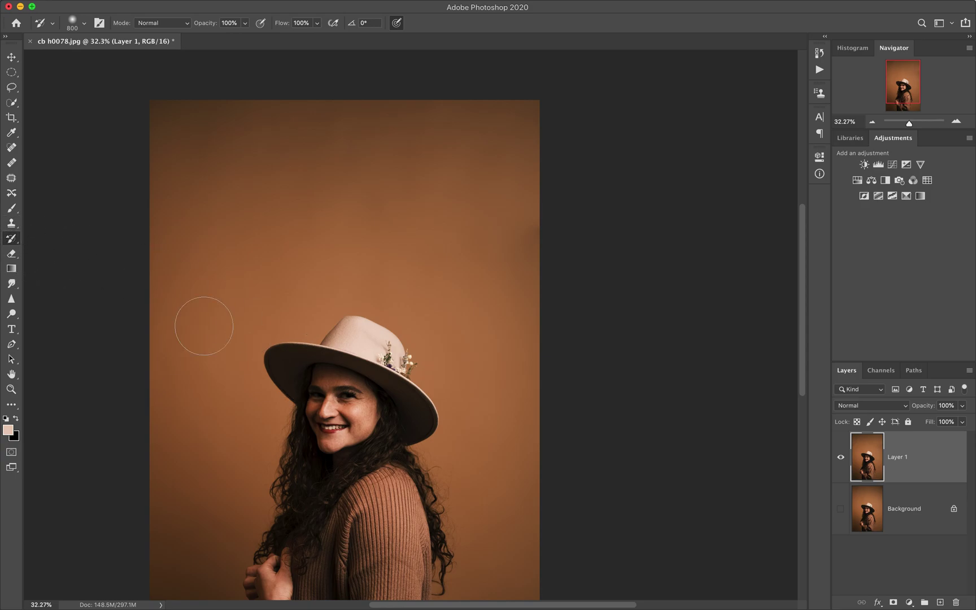
# Step: Try erasing strokes across the woman's hat and face with the Eraser, and undo the erasure
pyautogui.press('e')
pyautogui.moveTo(288, 345)
pyautogui.mouseDown()
pyautogui.moveTo(317, 371)
pyautogui.moveTo(280, 378)
pyautogui.moveTo(309, 414)
pyautogui.moveTo(399, 408)
pyautogui.moveTo(361, 354)
pyautogui.moveTo(325, 340)
pyautogui.moveTo(344, 371)
pyautogui.moveTo(310, 361)
pyautogui.moveTo(289, 329)
pyautogui.moveTo(277, 335)
pyautogui.moveTo(314, 358)
pyautogui.moveTo(371, 367)
pyautogui.moveTo(319, 324)
pyautogui.moveTo(315, 343)
pyautogui.moveTo(341, 374)
pyautogui.moveTo(425, 438)
pyautogui.moveTo(370, 429)
pyautogui.moveTo(300, 386)
pyautogui.moveTo(330, 415)
pyautogui.moveTo(325, 435)
pyautogui.moveTo(337, 446)
pyautogui.moveTo(260, 353)
pyautogui.moveTo(323, 401)
pyautogui.moveTo(335, 394)
pyautogui.moveTo(309, 365)
pyautogui.moveTo(341, 356)
pyautogui.moveTo(425, 418)
pyautogui.moveTo(422, 431)
pyautogui.moveTo(365, 429)
pyautogui.moveTo(389, 458)
pyautogui.mouseUp()
pyautogui.click(11, 238)
pyautogui.press('e')
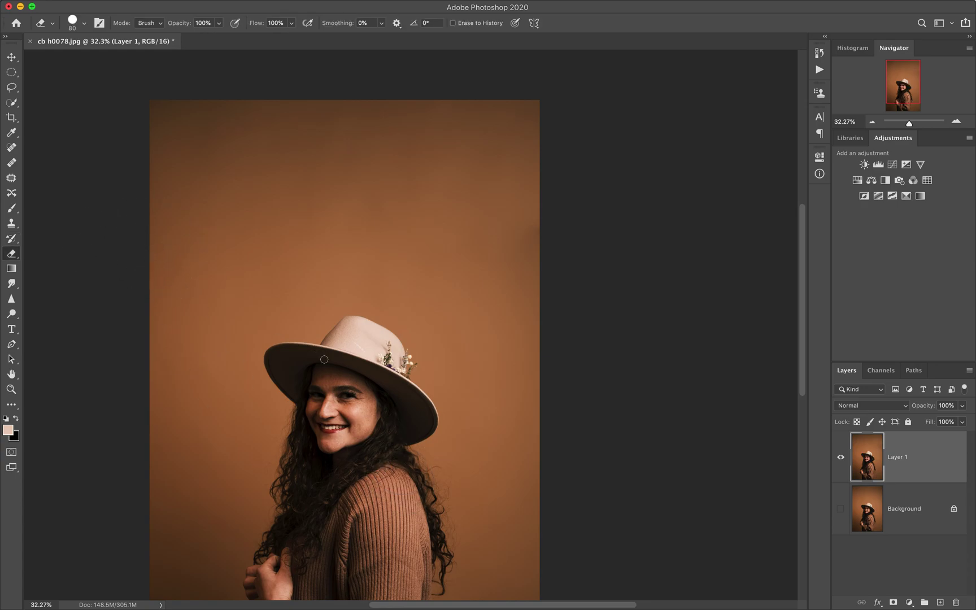
pyautogui.moveTo(328, 347)
pyautogui.mouseDown()
pyautogui.moveTo(333, 396)
pyautogui.moveTo(415, 364)
pyautogui.moveTo(344, 419)
pyautogui.mouseUp()
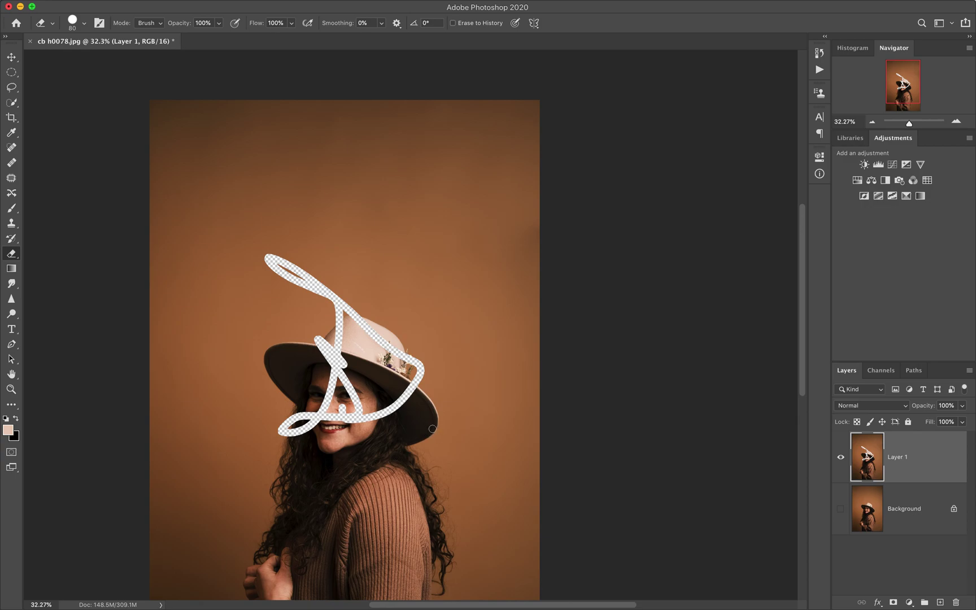
pyautogui.press('super+z')
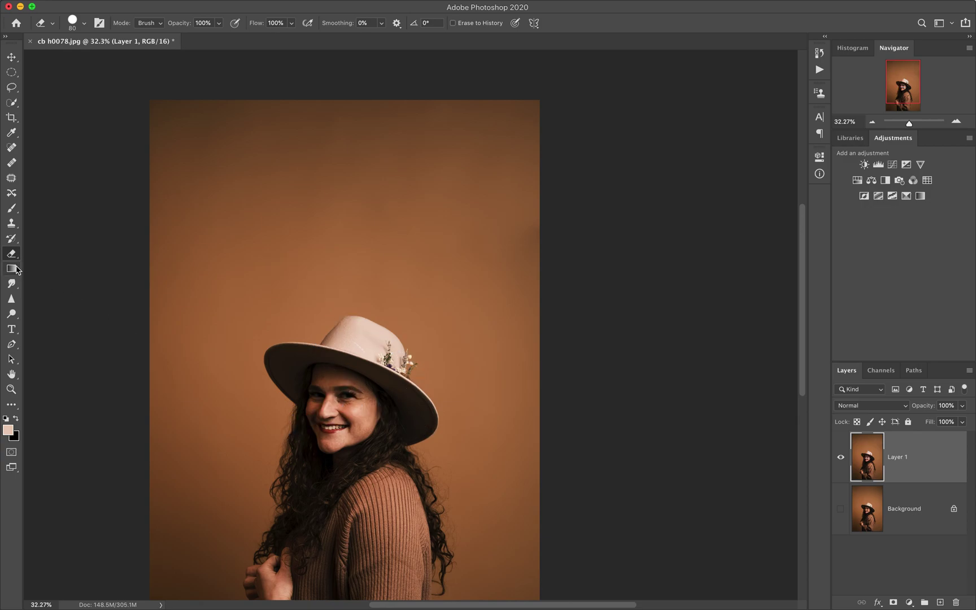
# Step: Try filling Layer 1 with a green-to-magenta linear gradient, and undo it
pyautogui.click(12, 268)
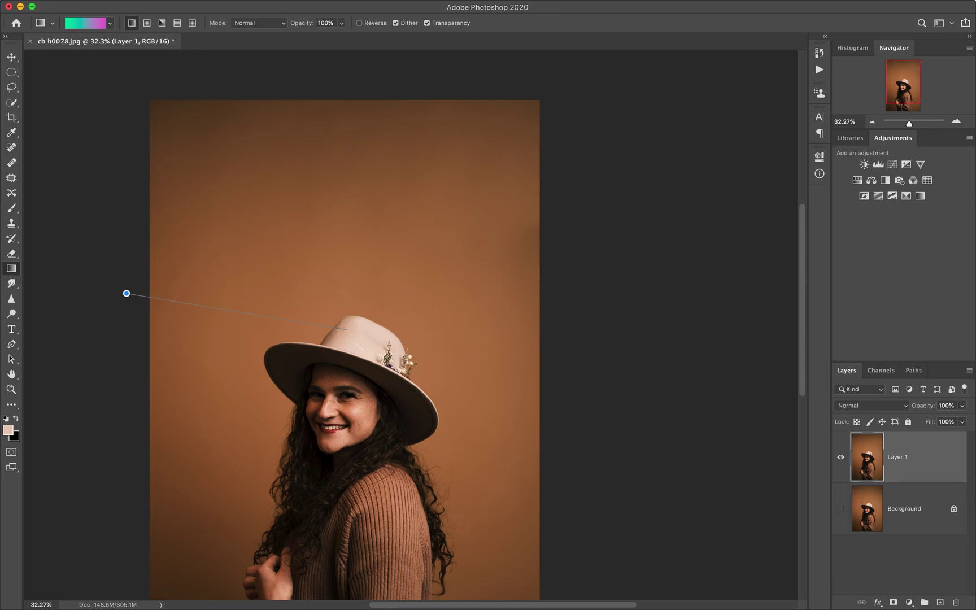
pyautogui.moveTo(346, 328); pyautogui.dragTo(347, 329)
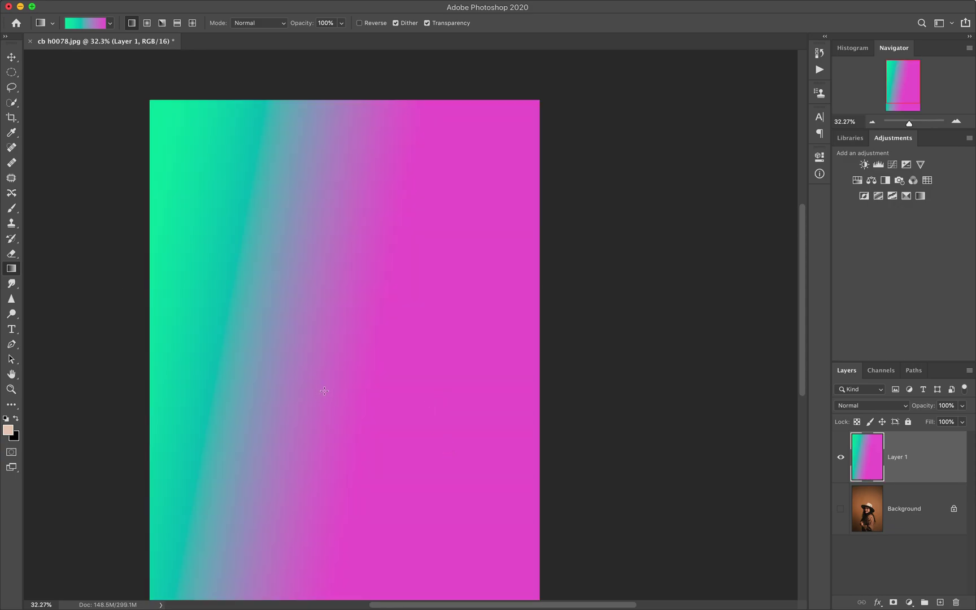
pyautogui.press('super+z')
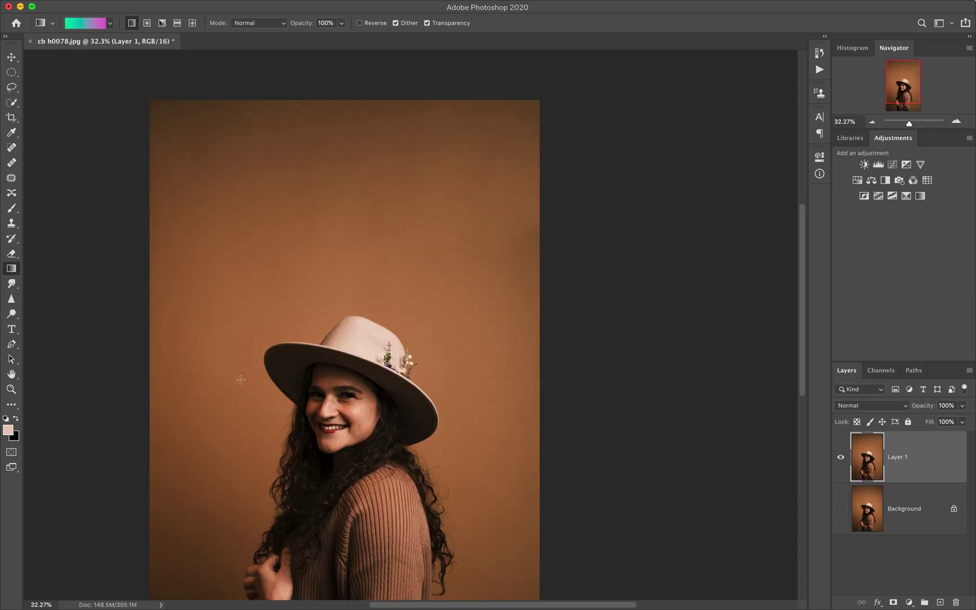
# Step: Smudge the woman's face into a swirl with the Smudge tool at 600 px and 24% strength
pyautogui.scroll(-2, 204, 375)
pyautogui.scroll(-2, 204, 375)
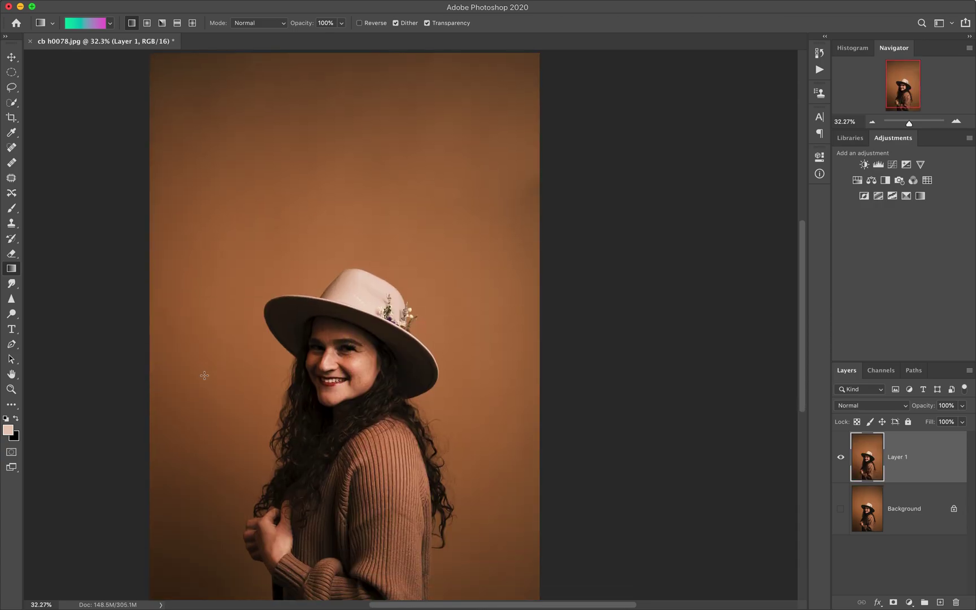
pyautogui.click(13, 284)
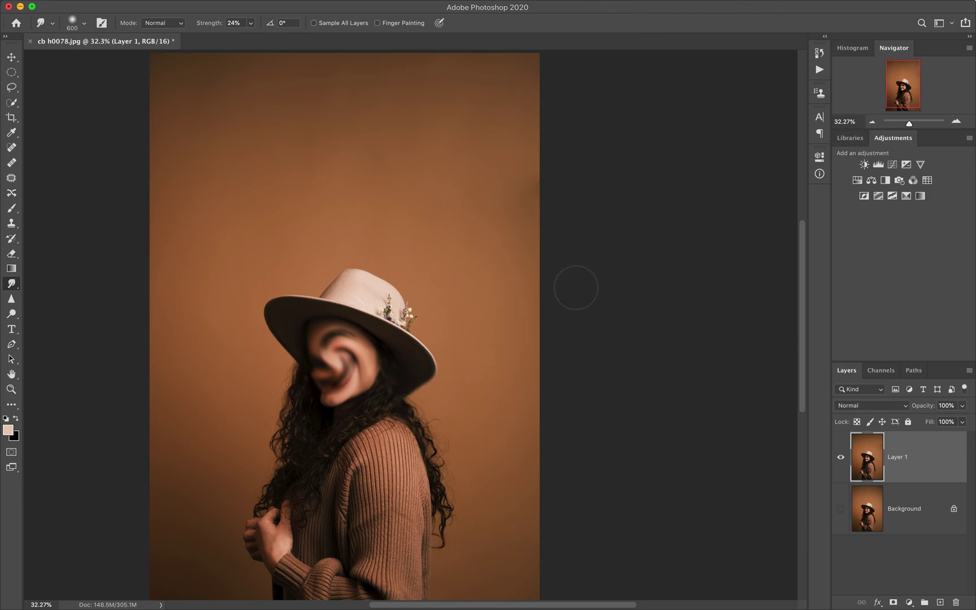
# Step: Force the unresponsive Photoshop to quit and accept losing the unsaved changes
pyautogui.press('super+alt+Escape')
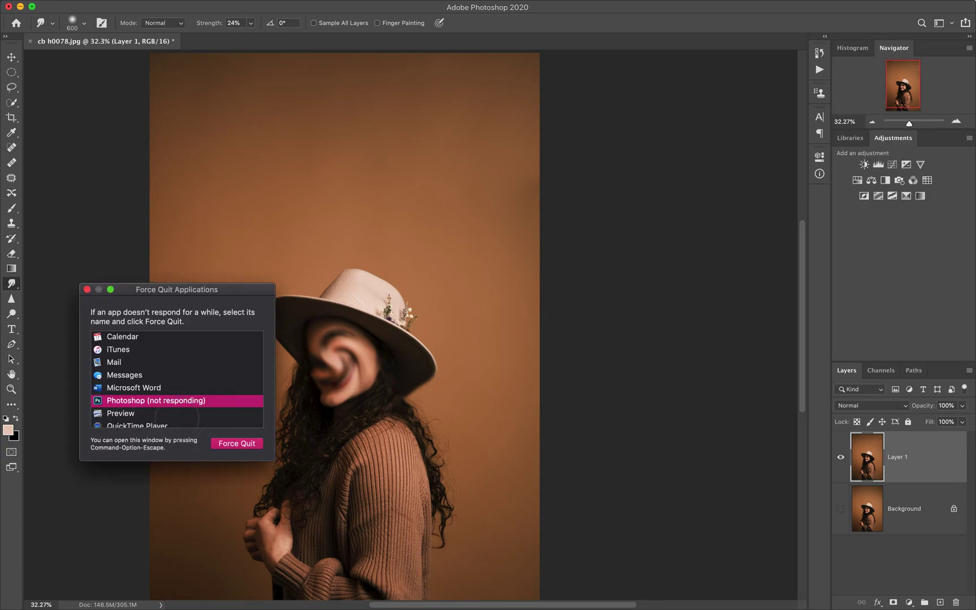
pyautogui.click(237, 443)
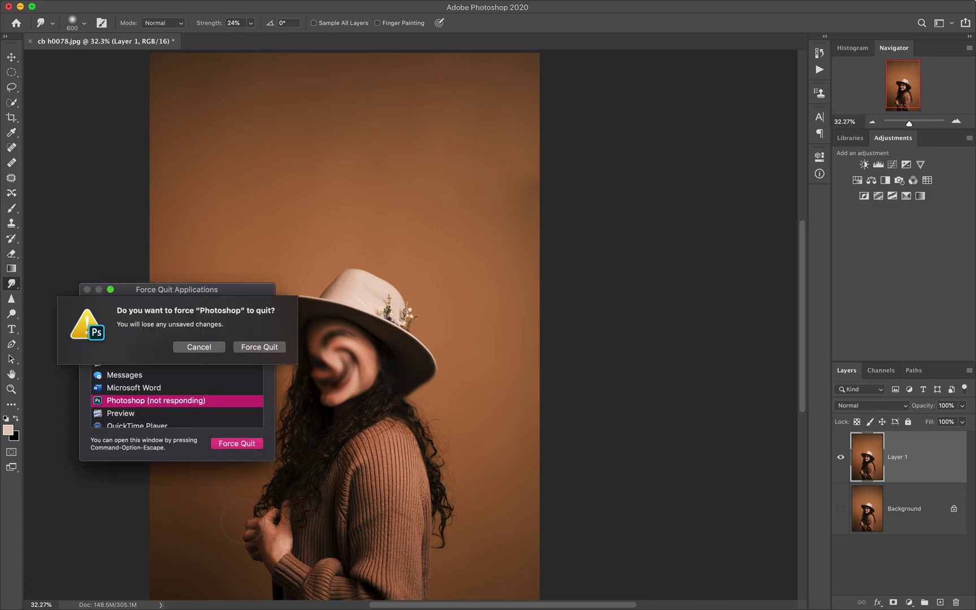
pyautogui.click(276, 346)
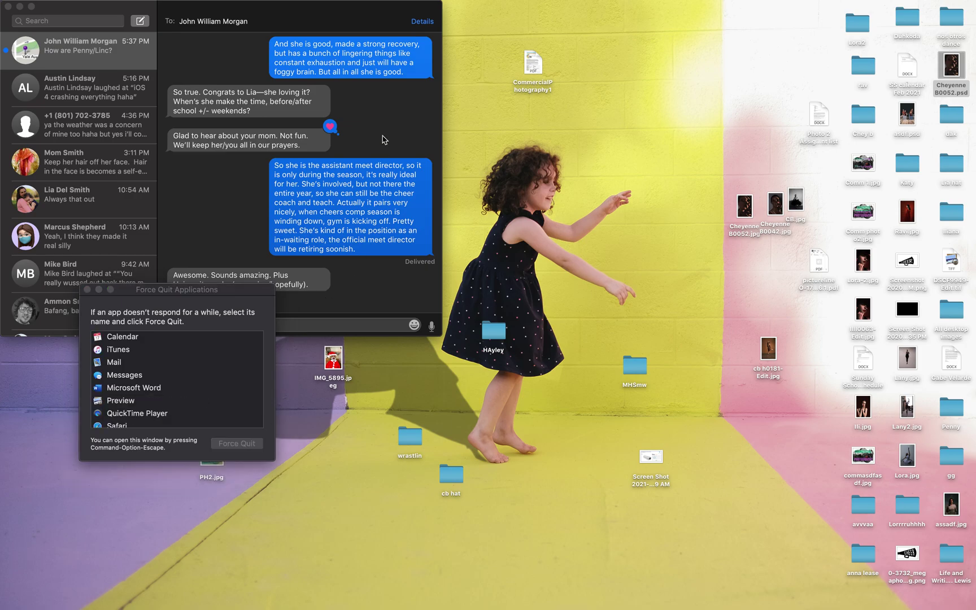
# Step: Close the Messages window and the Force Quit Applications window to clear the desktop
pyautogui.click(8, 7)
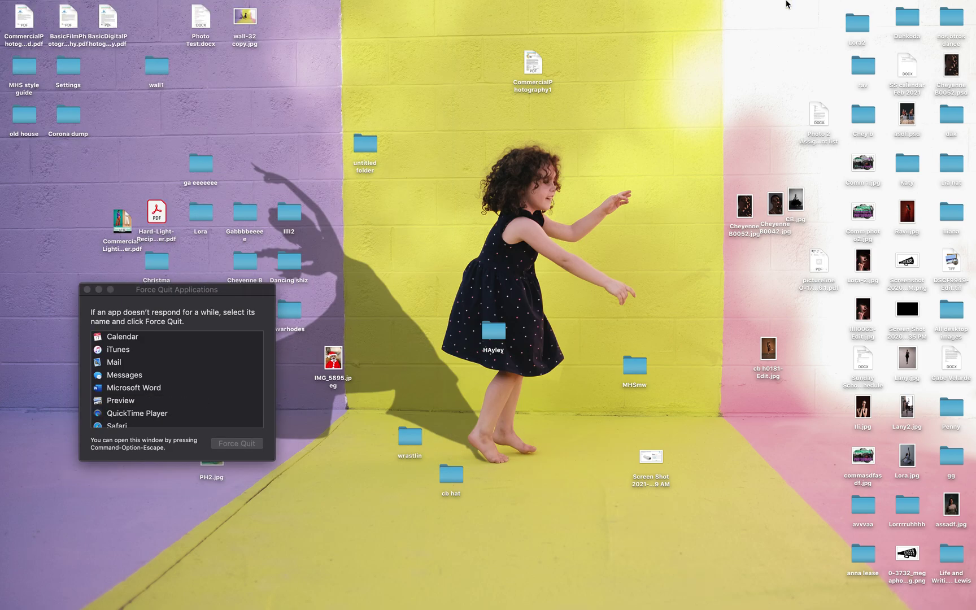
pyautogui.moveTo(875, 2)
pyautogui.click(87, 290)
pyautogui.moveTo(712, 3)
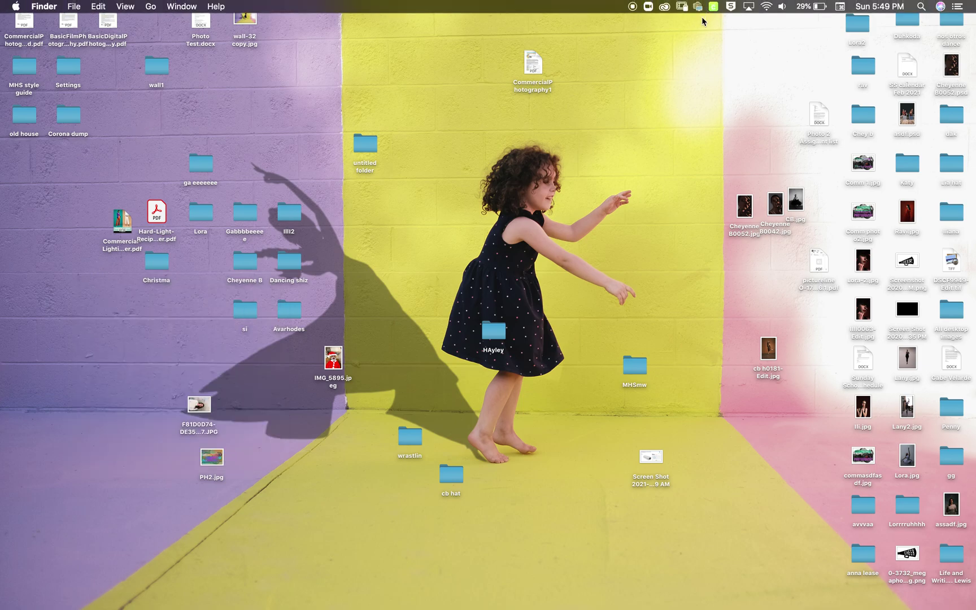